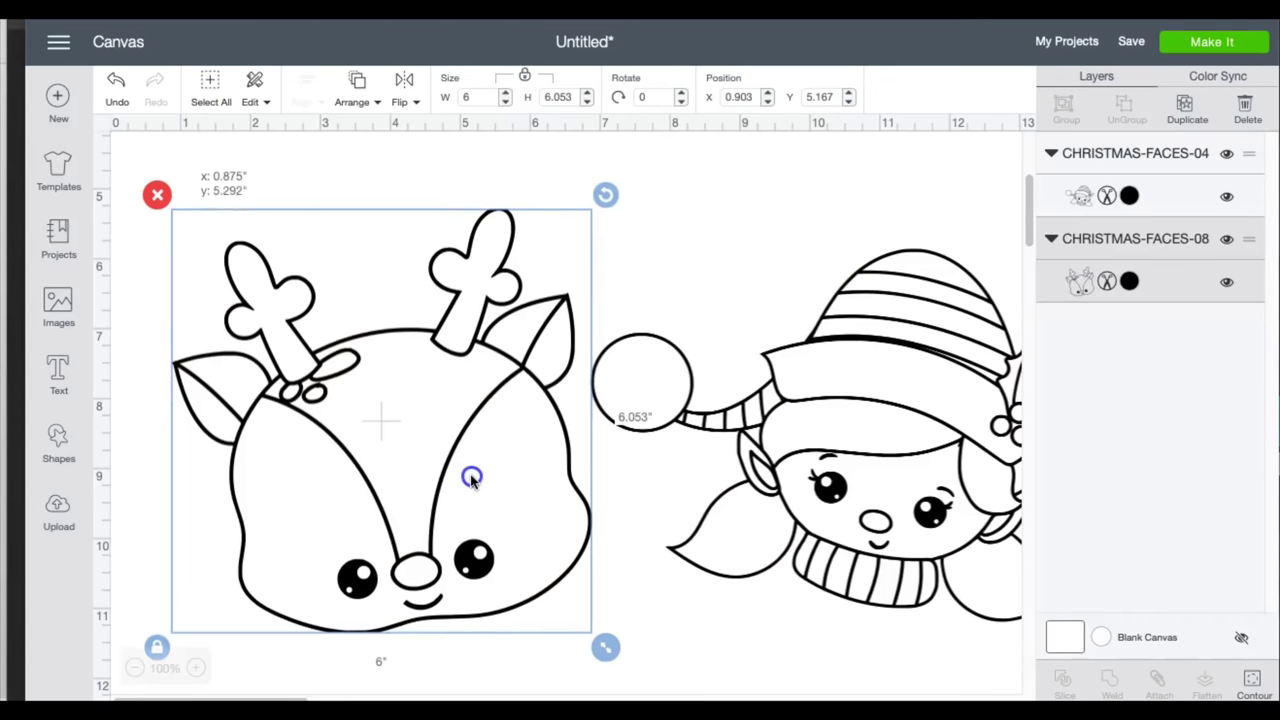
Place the 6-inch reindeer face beside the elf face, then select the reindeer.
drag(472, 480, 443, 493)
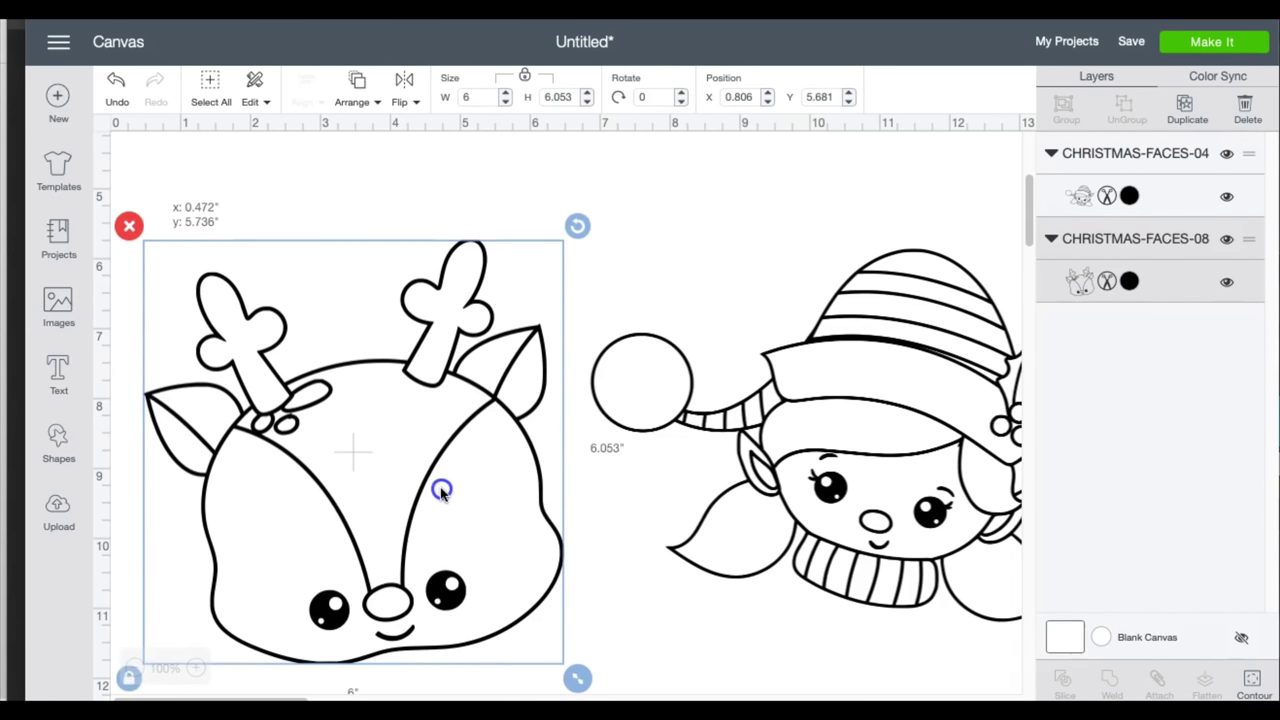
drag(868, 420, 850, 423)
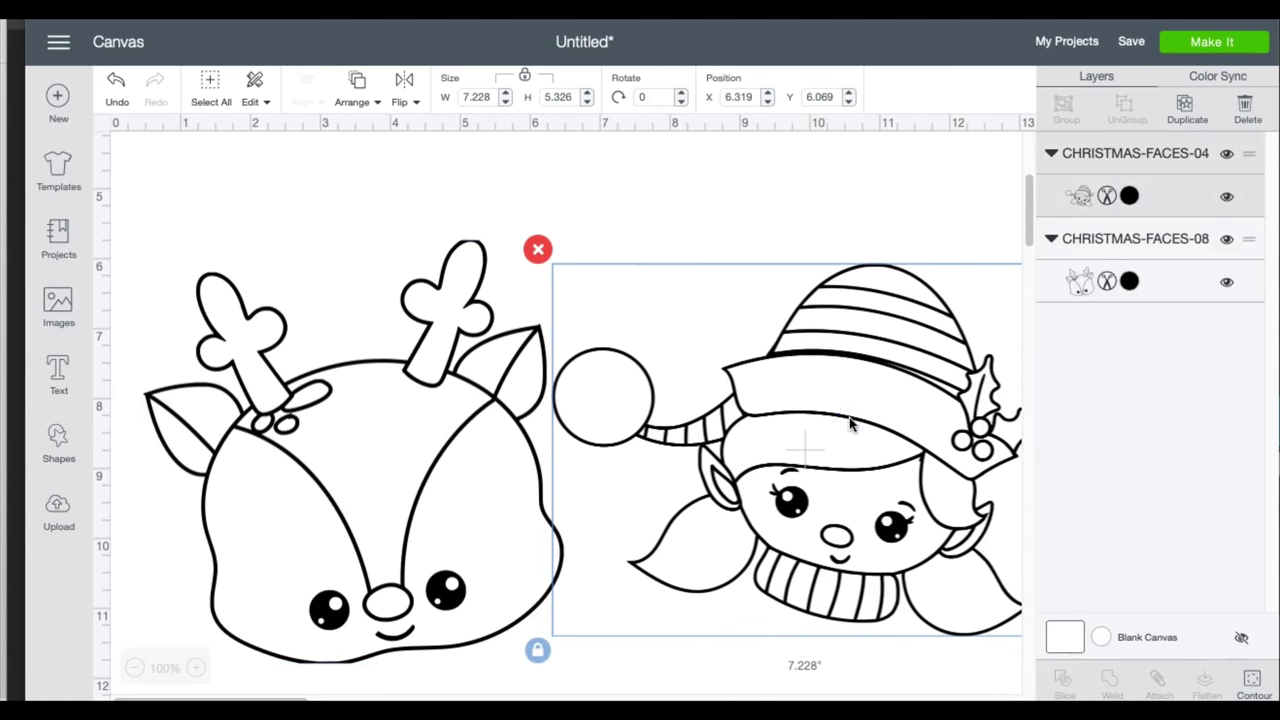
click(724, 514)
click(815, 522)
click(255, 538)
click(276, 511)
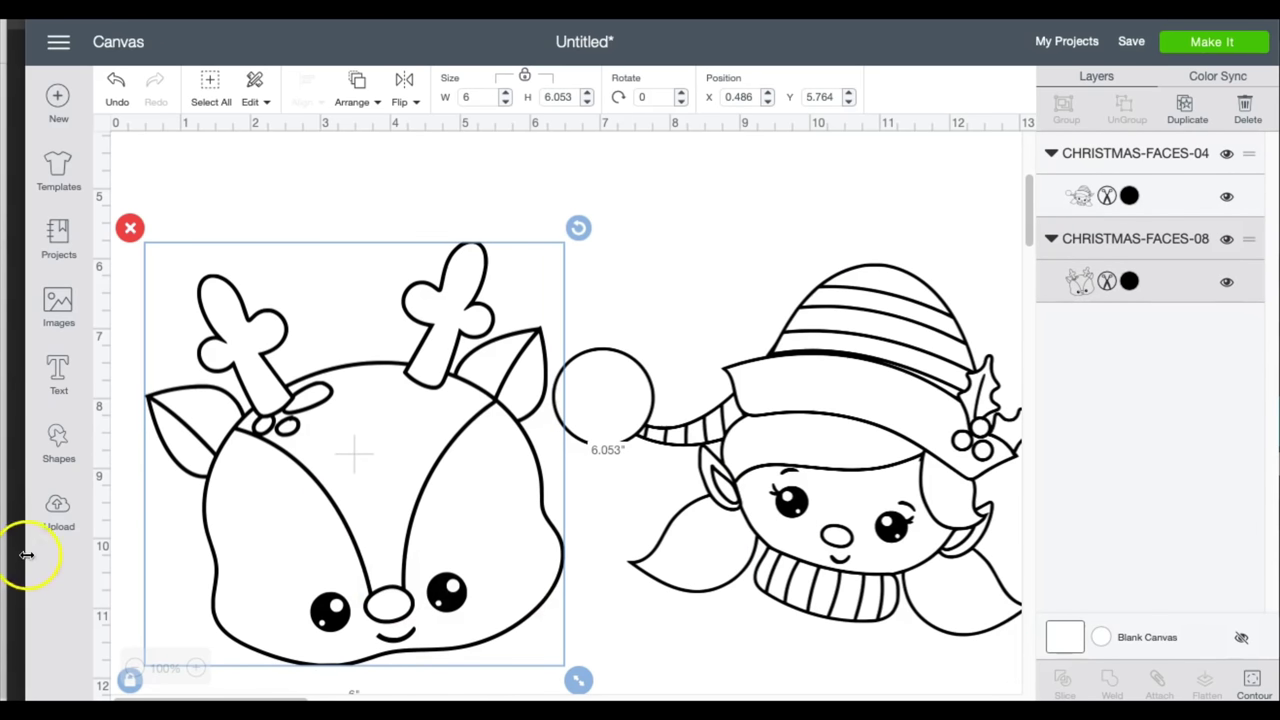
Start a new image upload and bring up the file browser.
click(58, 527)
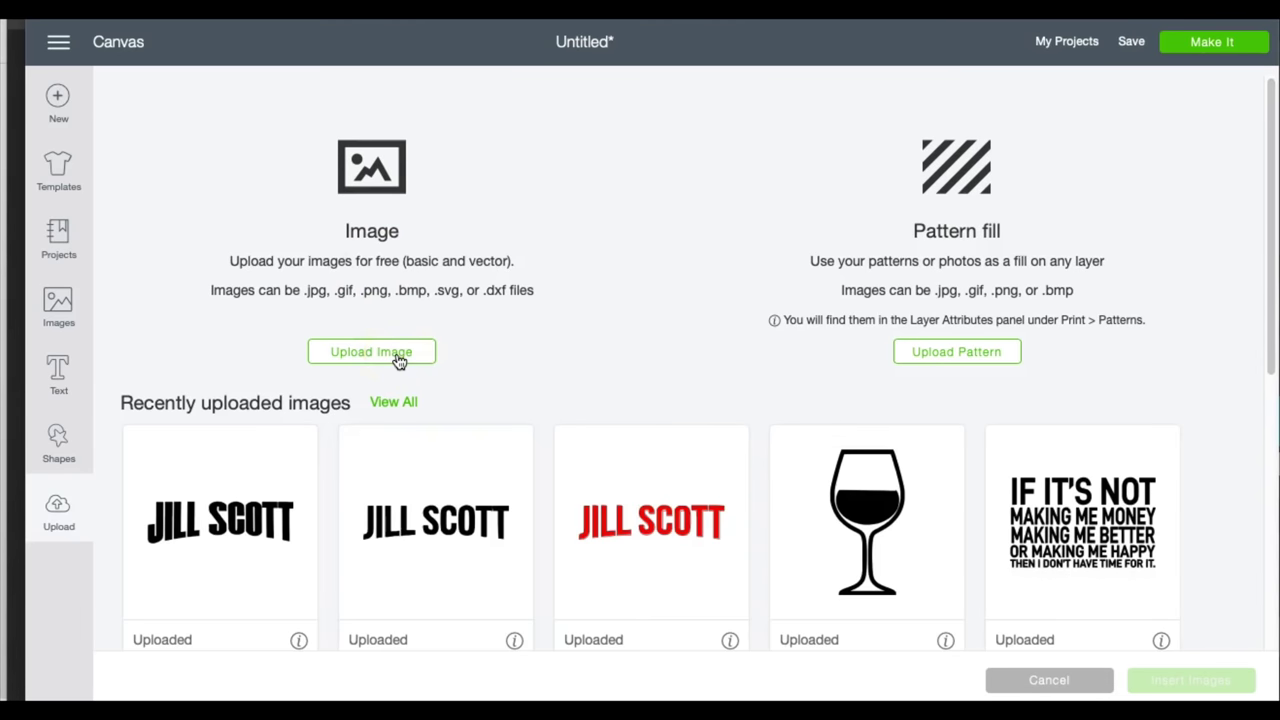
click(398, 358)
click(715, 368)
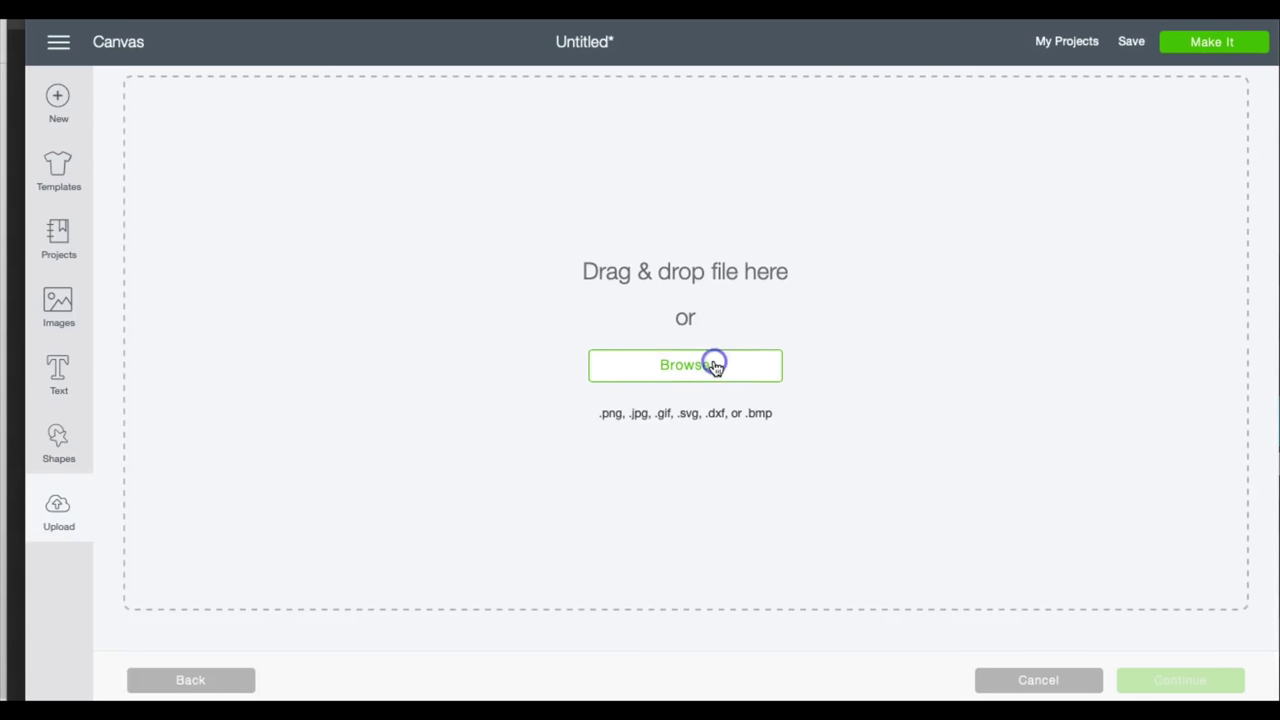
click(674, 386)
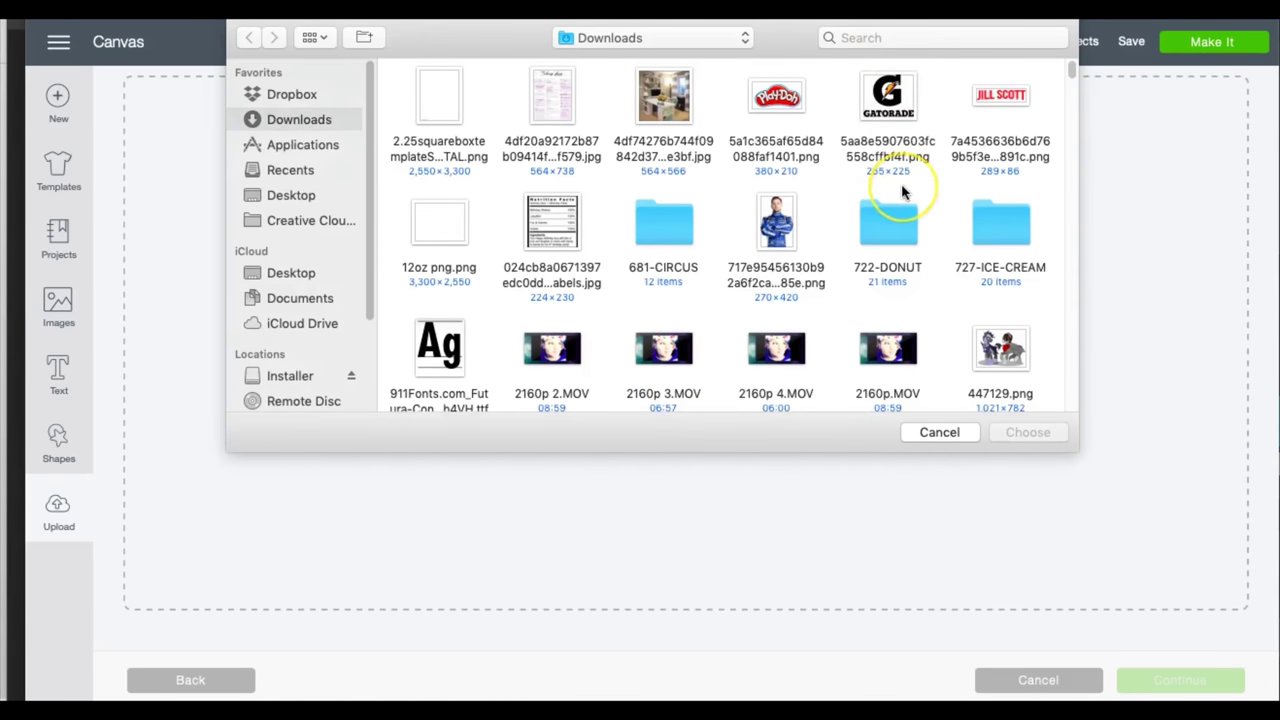
Upload CHRISTMAS-FACES-05.png from Downloads > DS1034 > PNG and continue to cleanup.
scroll(894, 191, down, 2)
scroll(896, 191, down, 5)
scroll(900, 192, down, 10)
scroll(902, 192, down, 5)
scroll(902, 192, down, 5)
scroll(902, 192, down, 5)
double_click(432, 240)
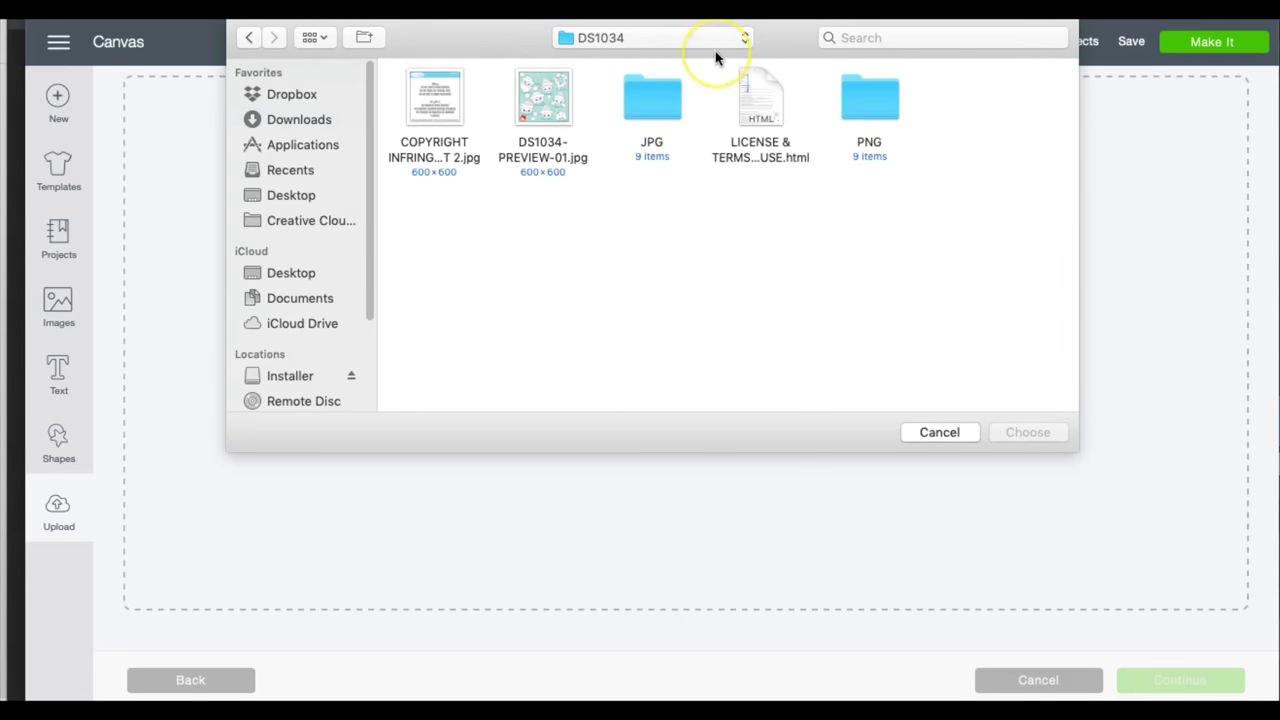
click(866, 120)
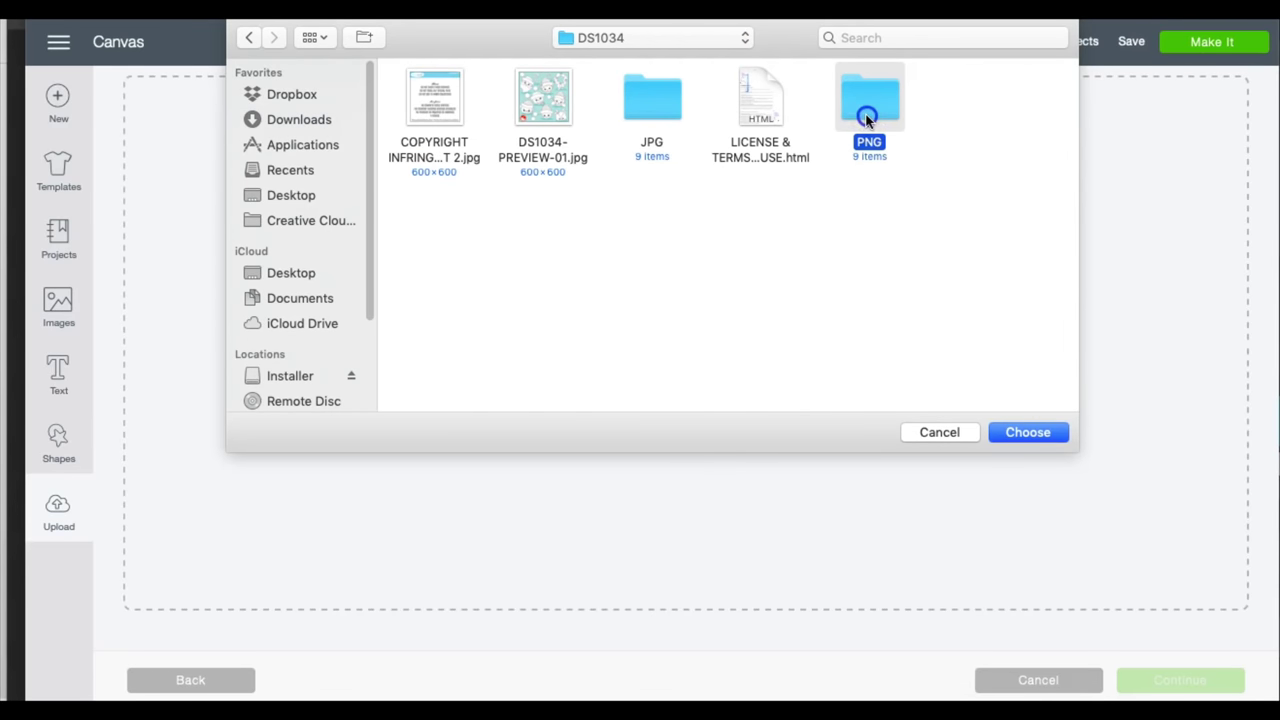
double_click(866, 120)
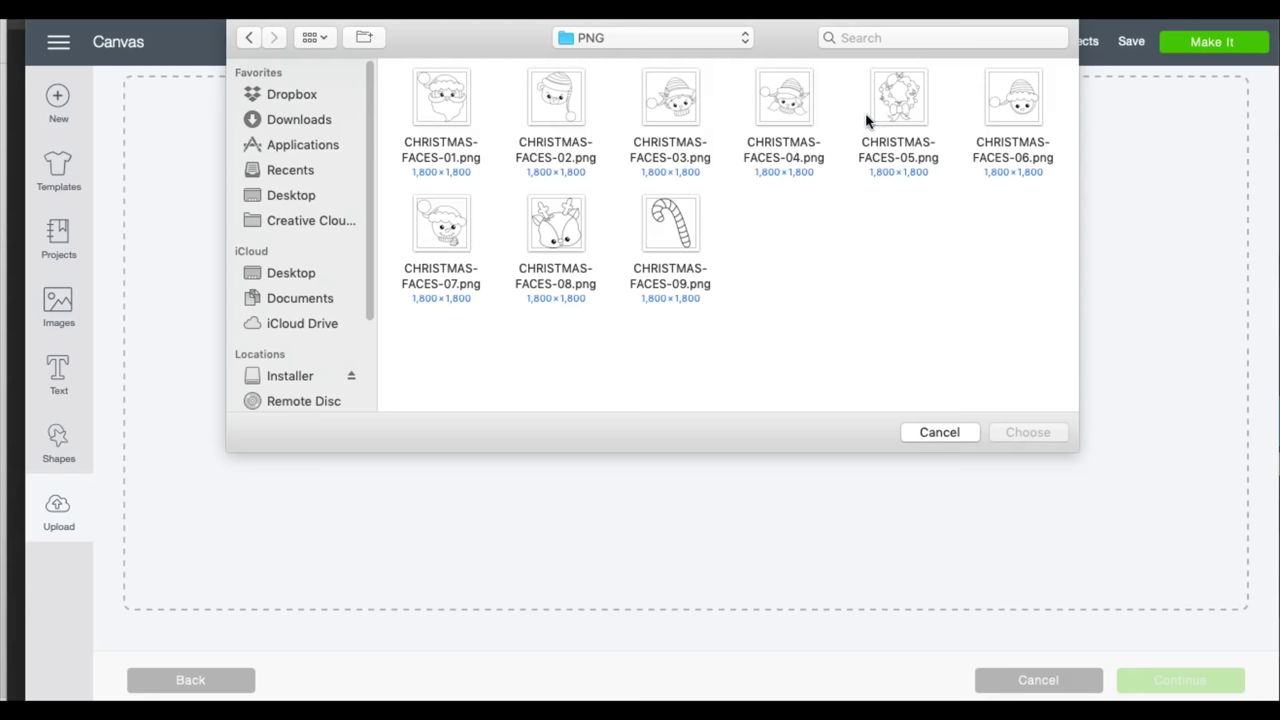
click(905, 95)
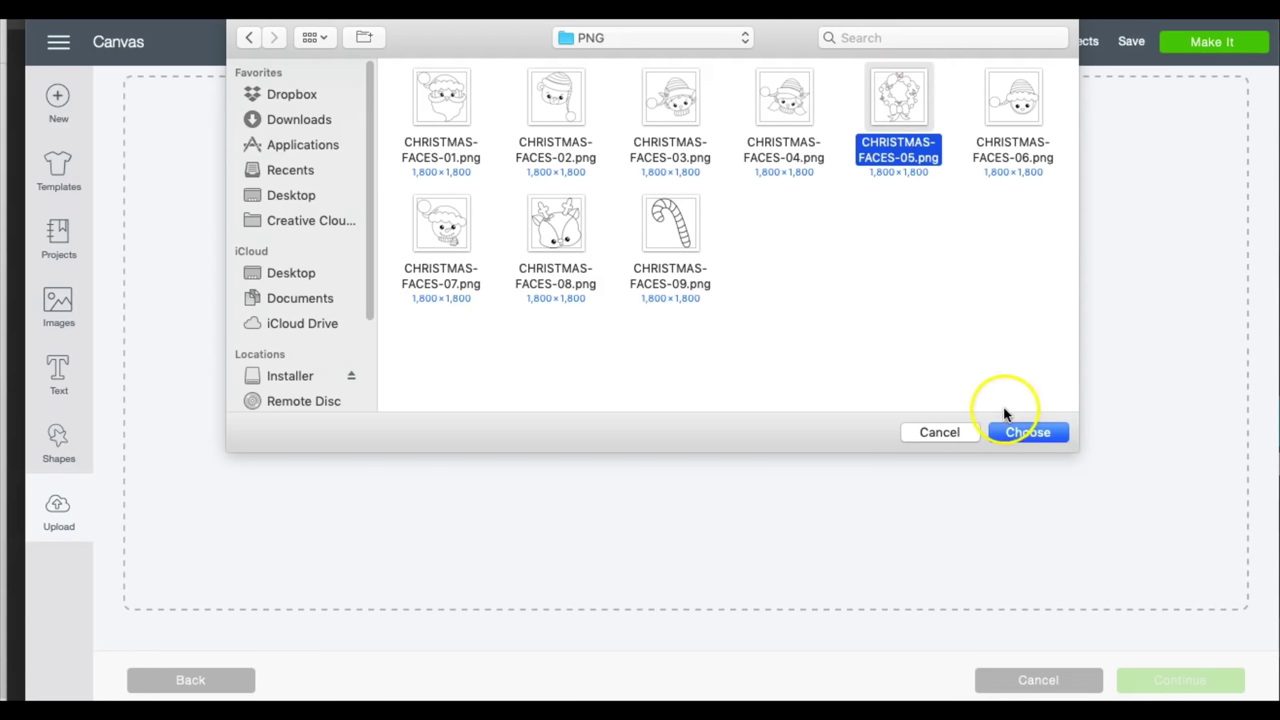
click(1012, 432)
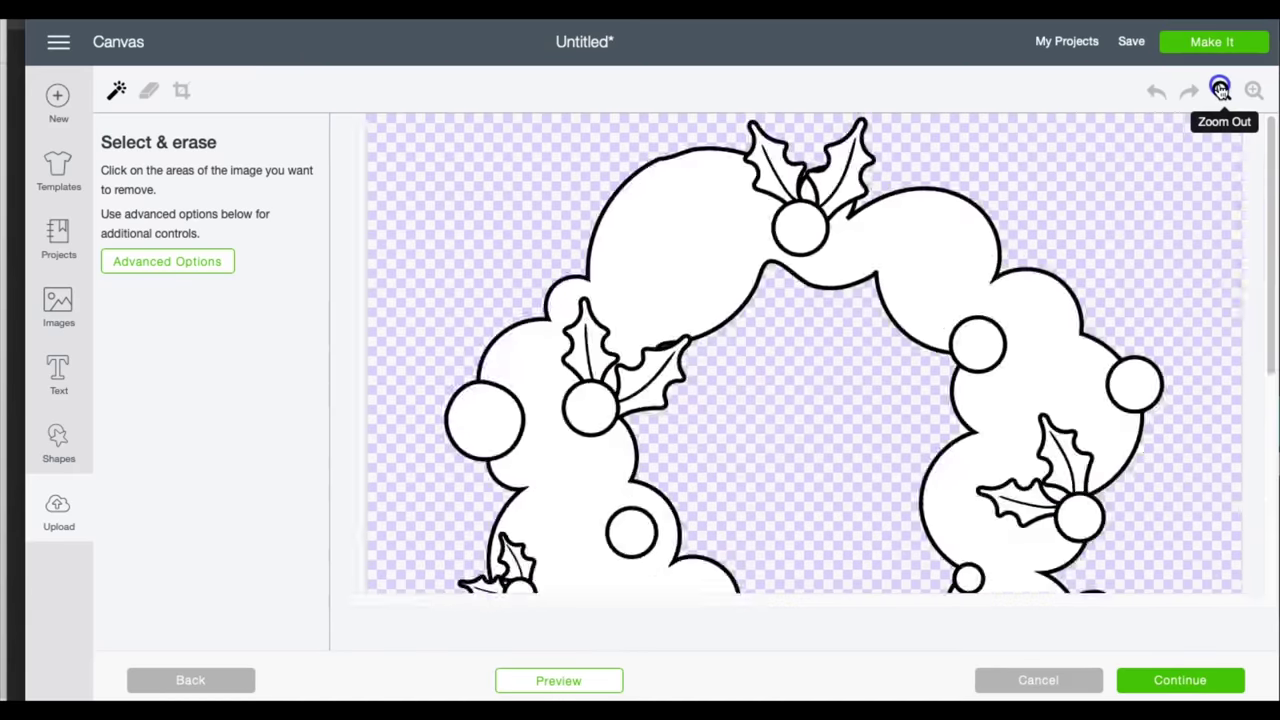
click(1221, 90)
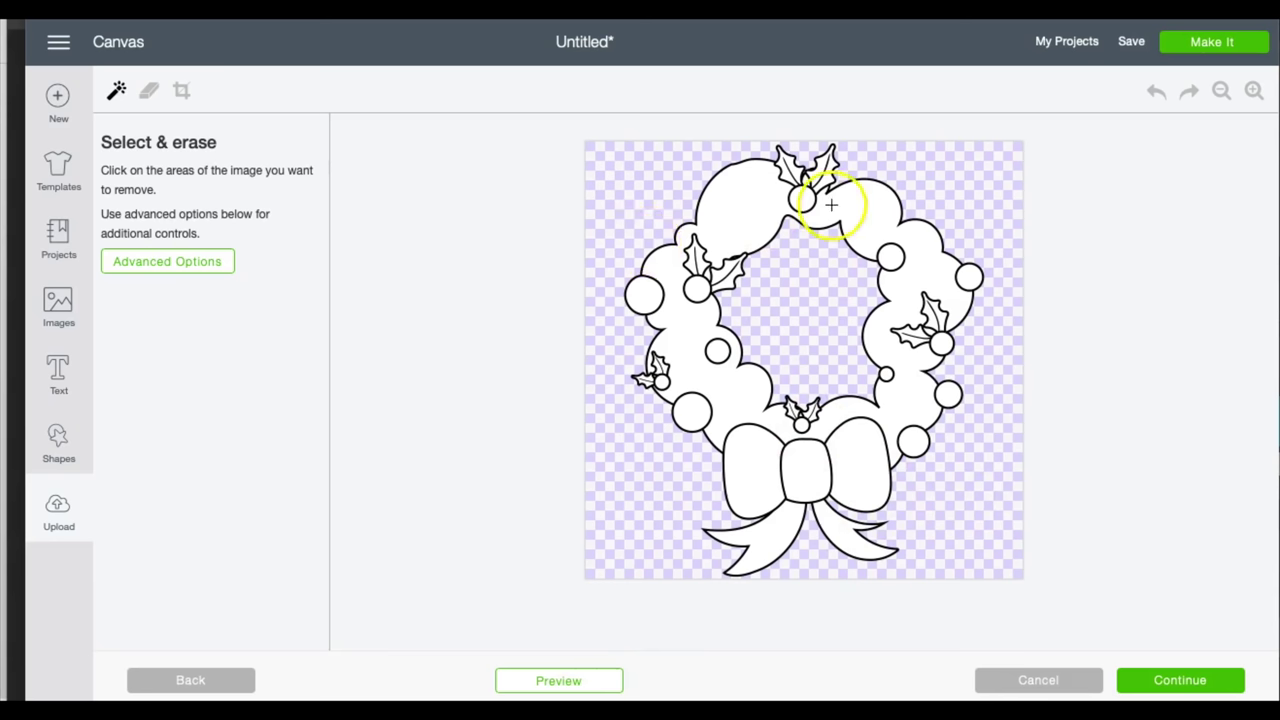
Erase the white fill of the wreath, bow and ribbon with Select & erase.
click(583, 683)
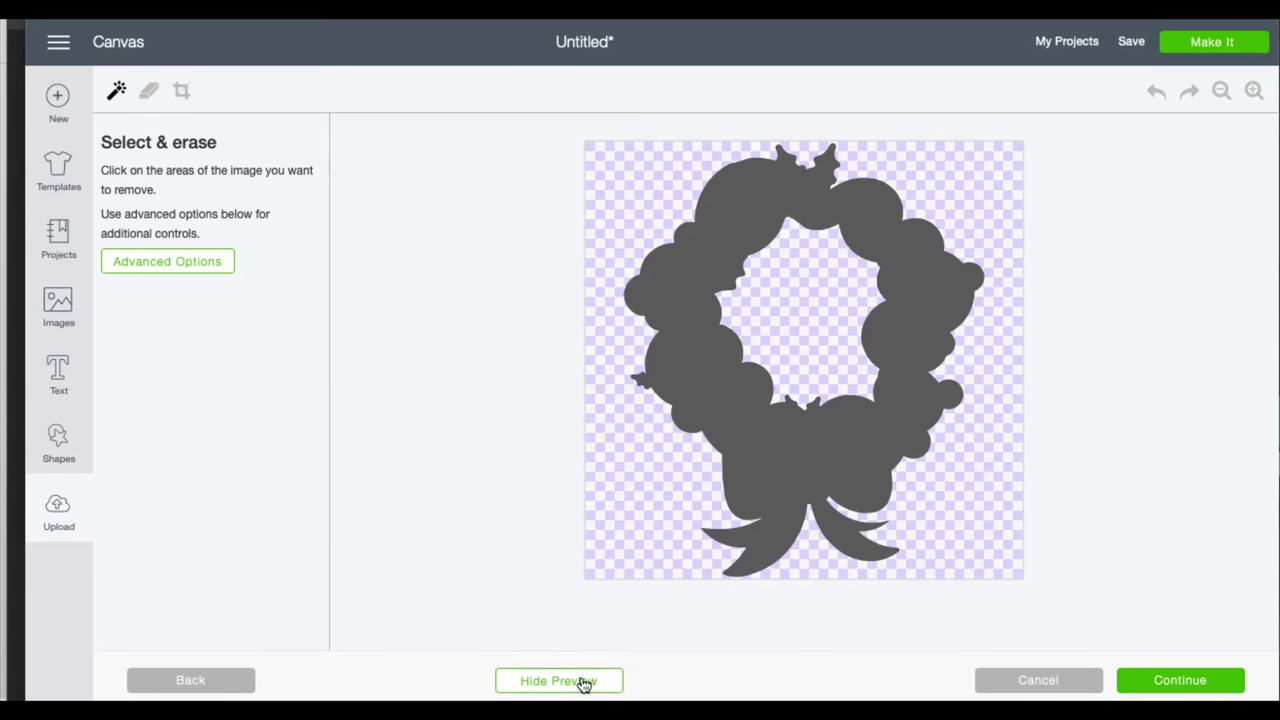
click(584, 684)
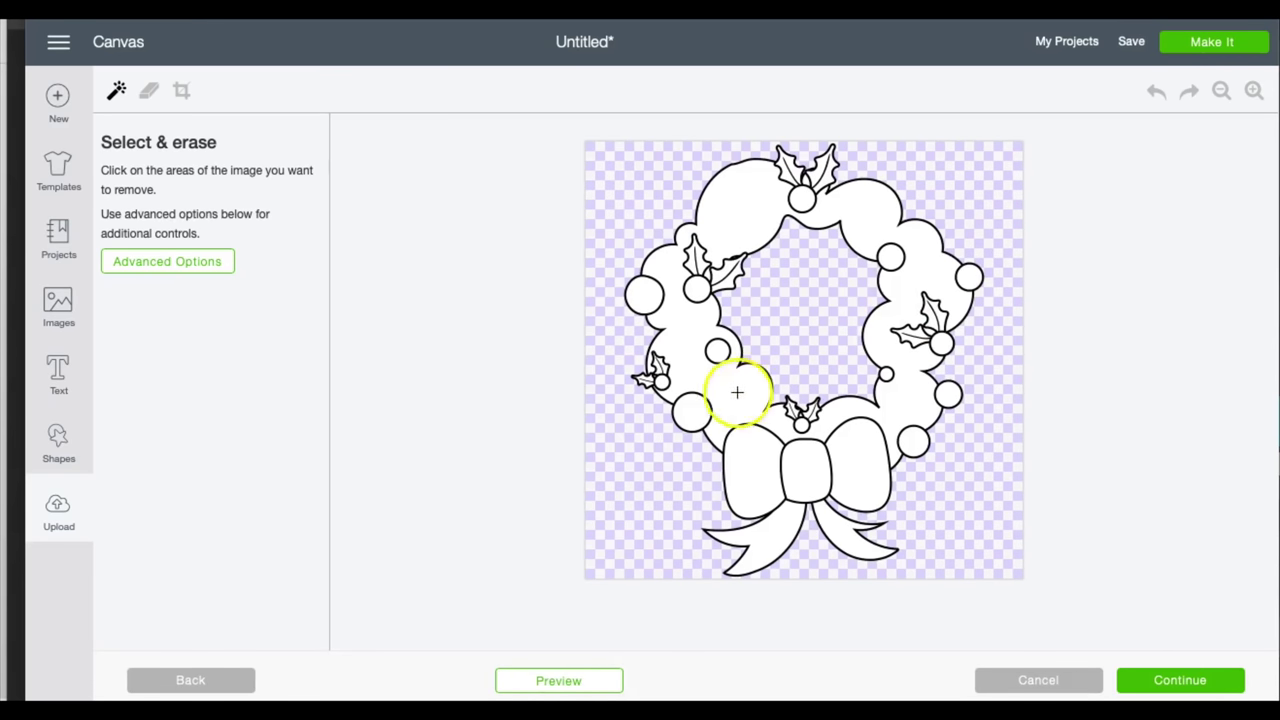
click(680, 433)
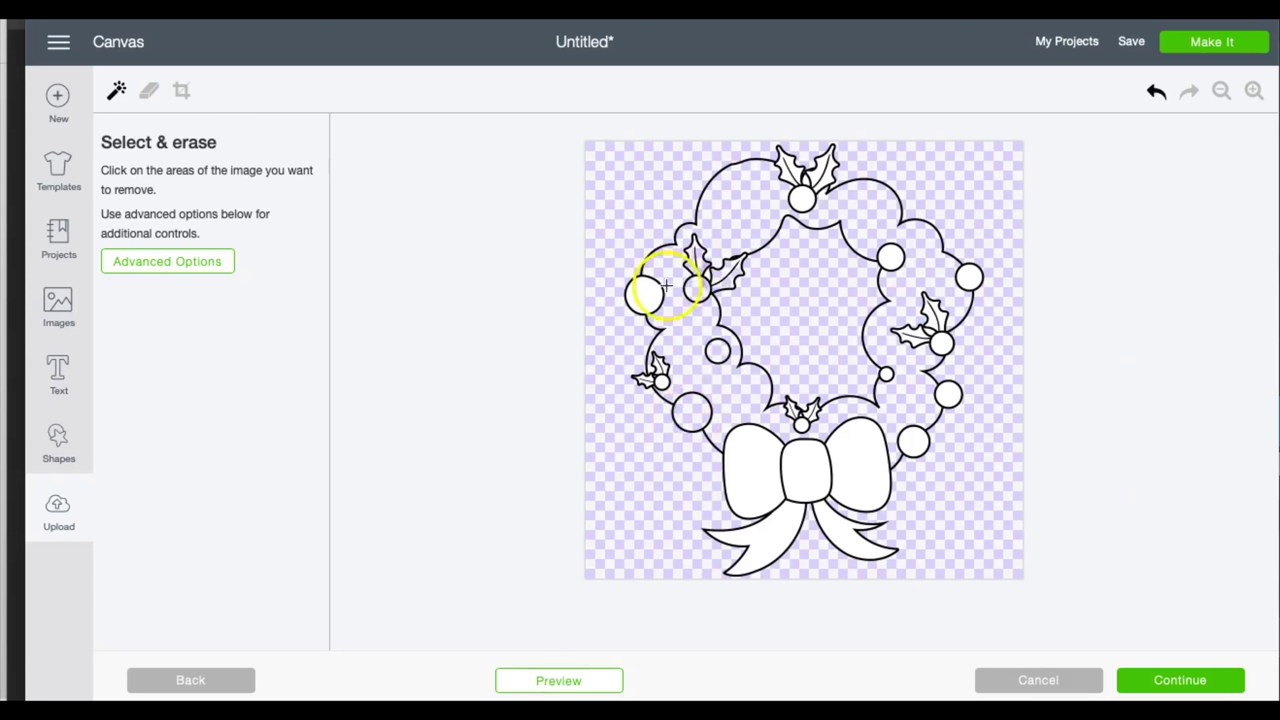
click(806, 460)
click(846, 537)
click(785, 540)
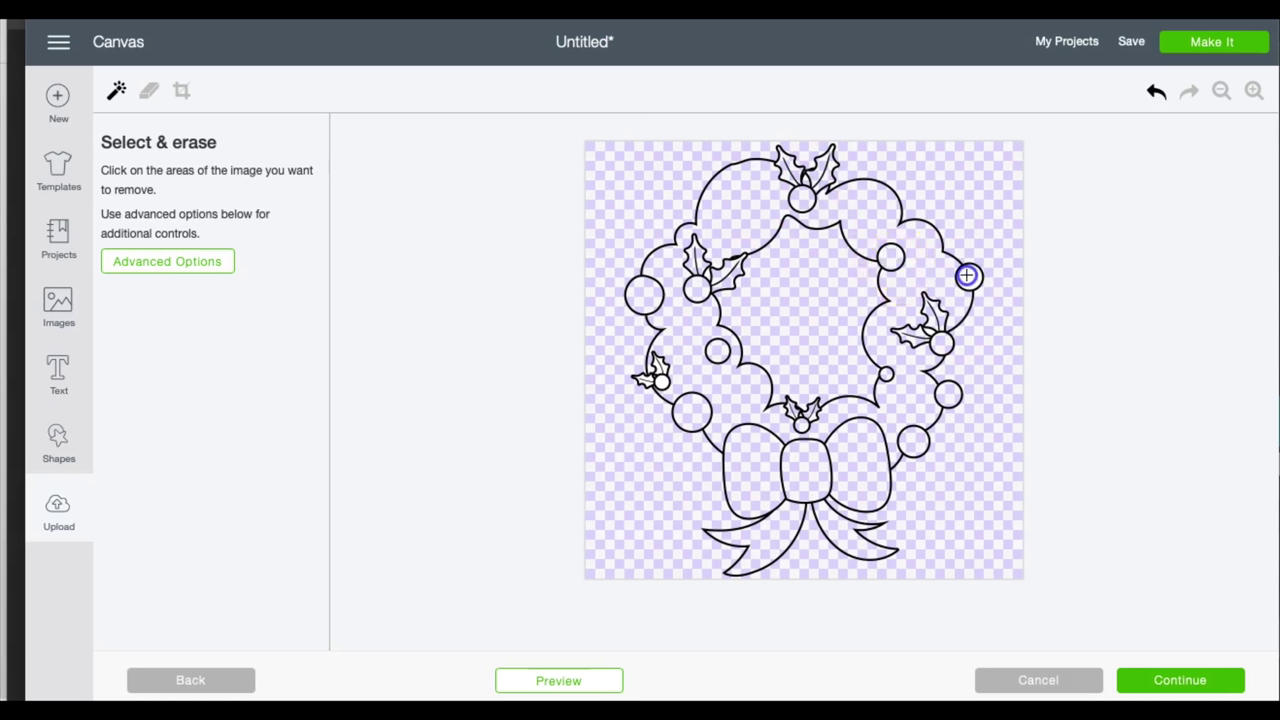
Preview the cut shape and undo the stray erase on the holly sprig.
click(566, 682)
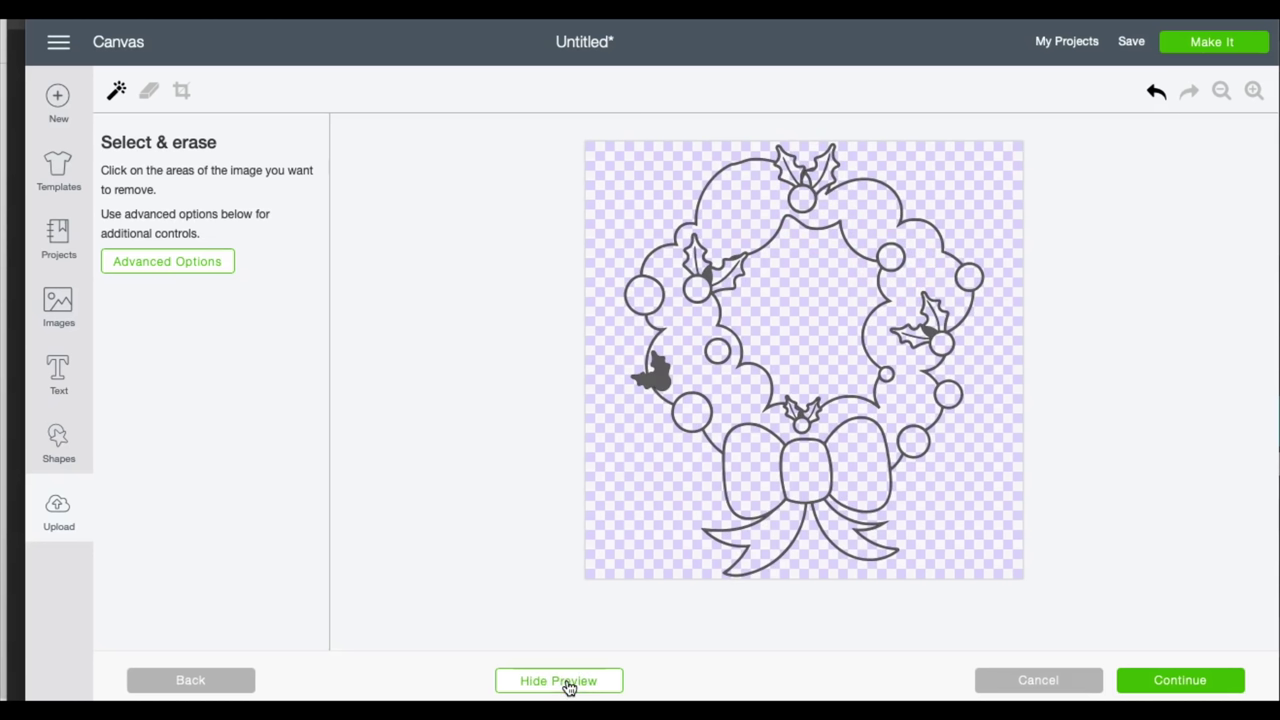
click(930, 333)
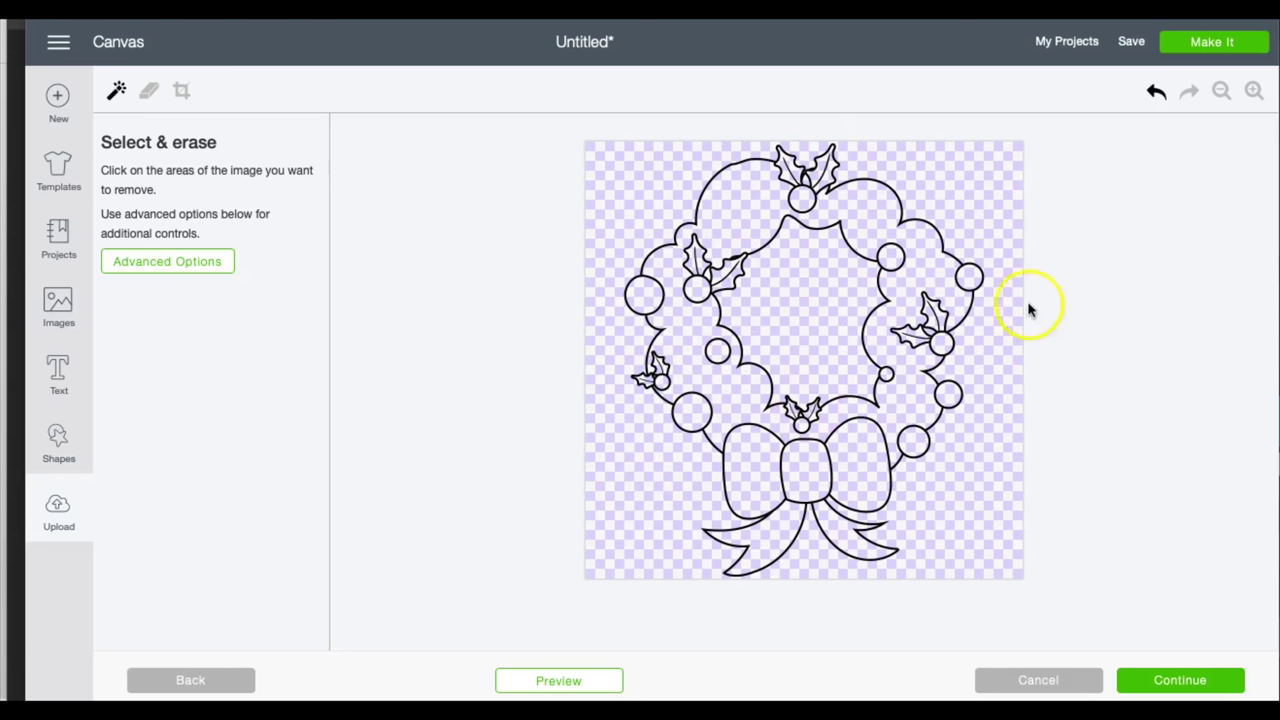
click(614, 680)
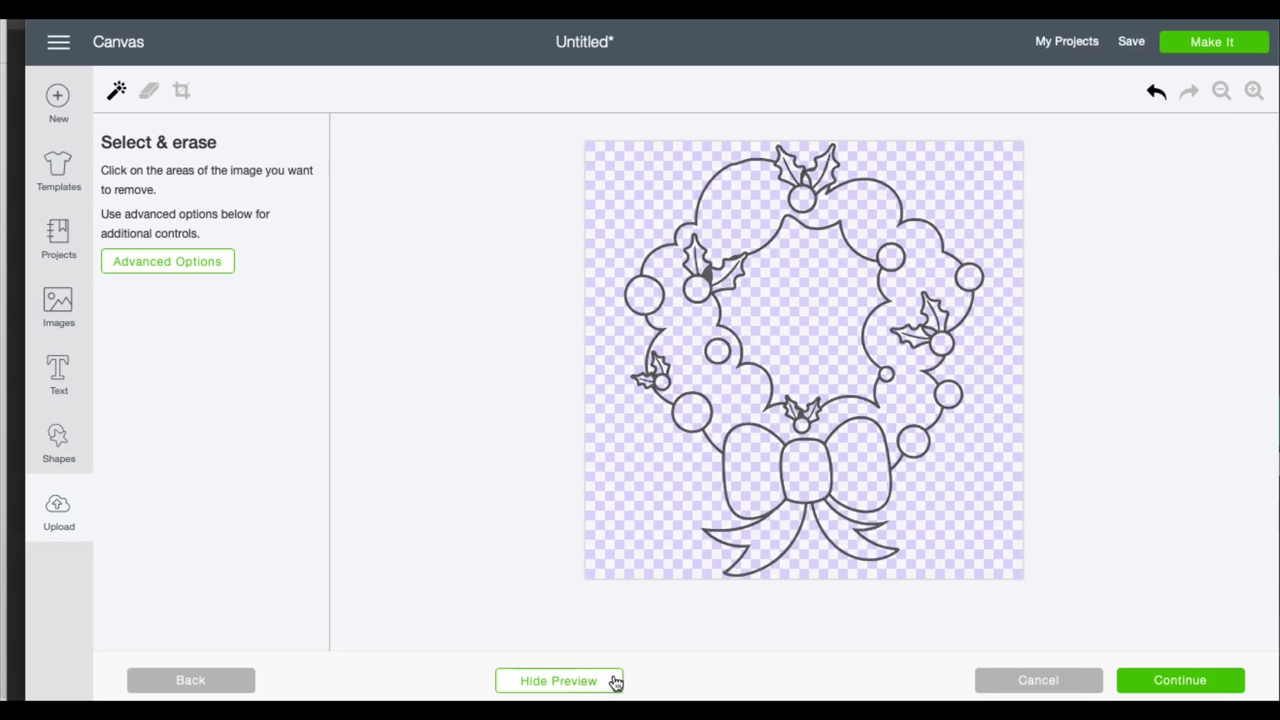
key(ctrl+z)
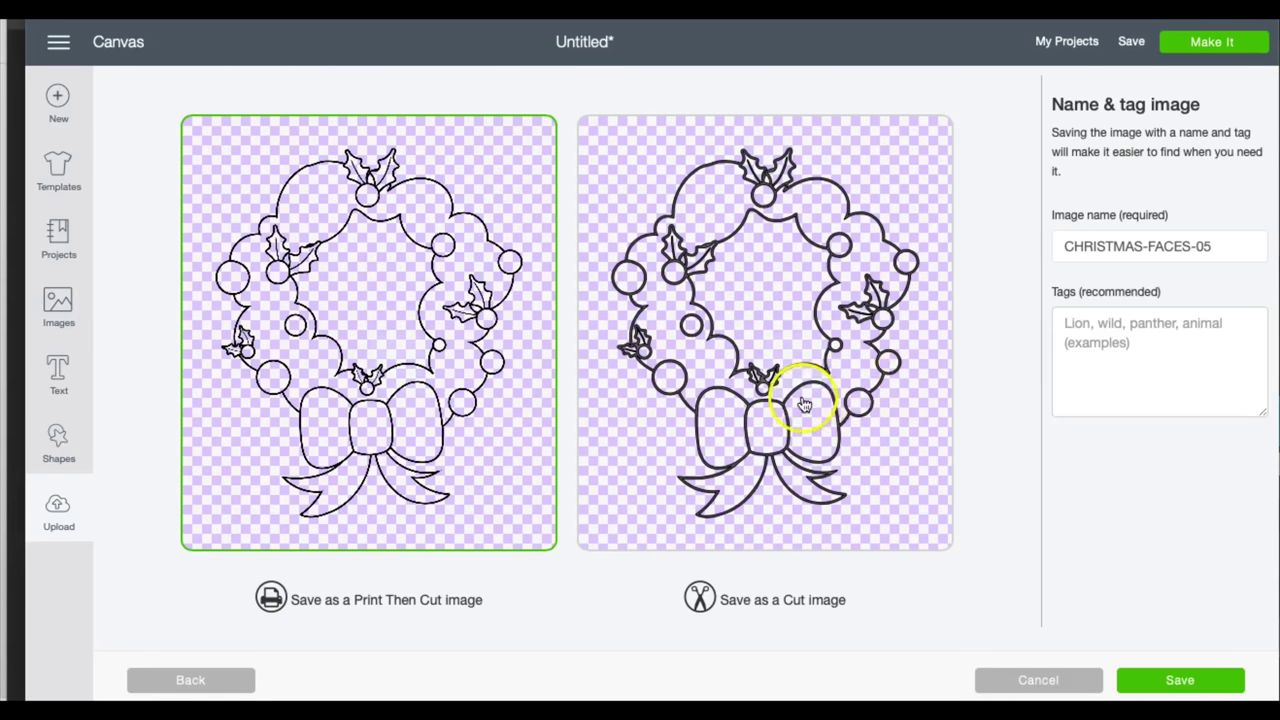
Save the cleaned wreath as a Cut image and pick the reindeer from uploads.
click(804, 403)
click(1192, 680)
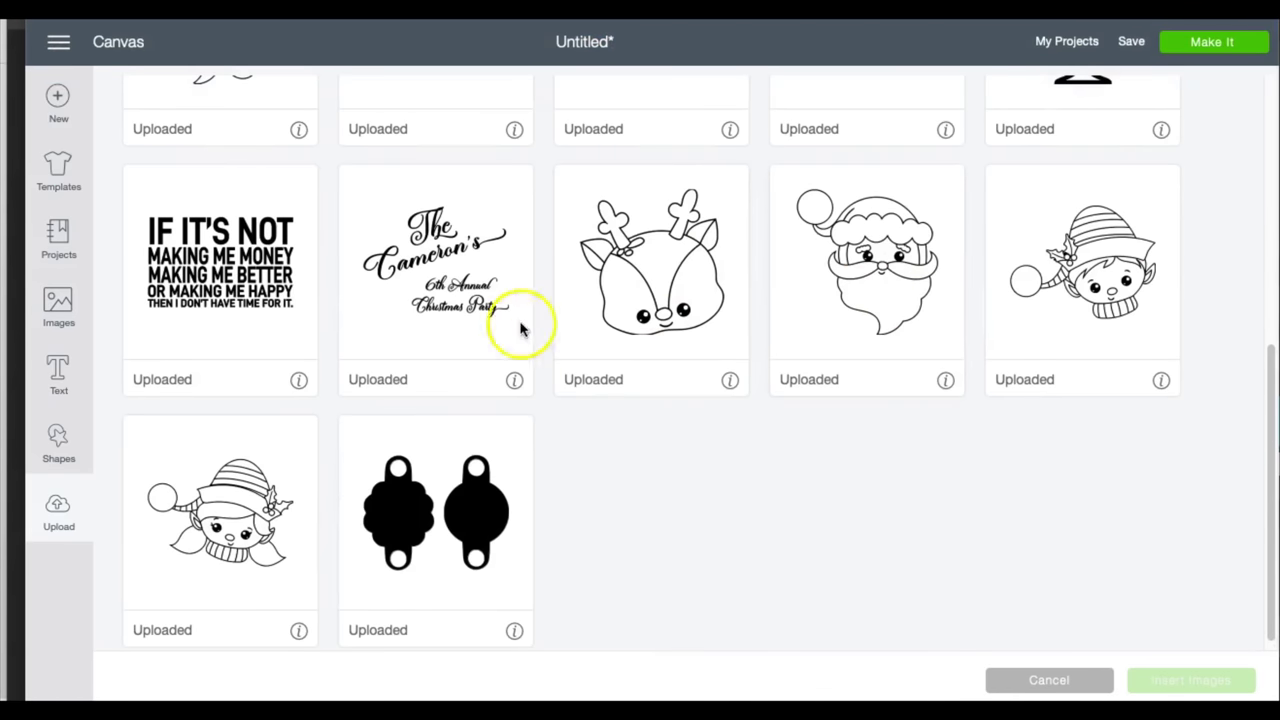
click(693, 260)
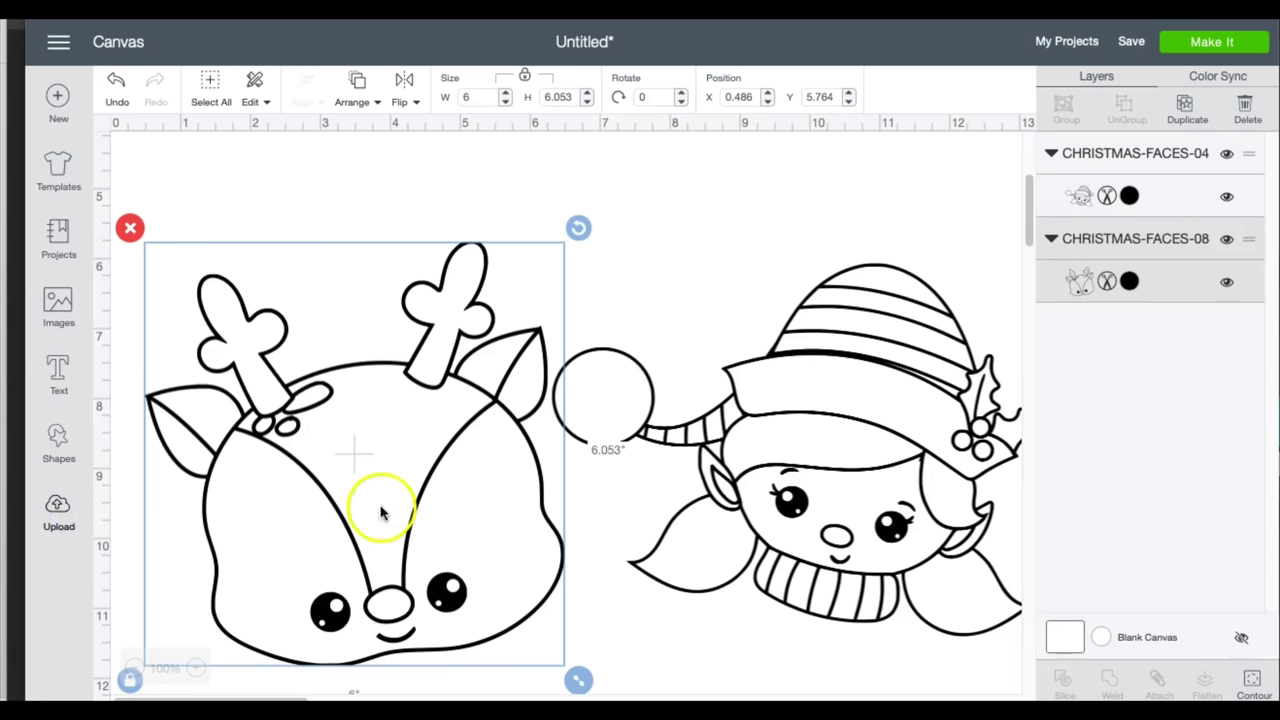
Enter the reindeer's name text, move it left, and duplicate it as the elf's name.
drag(776, 496, 785, 508)
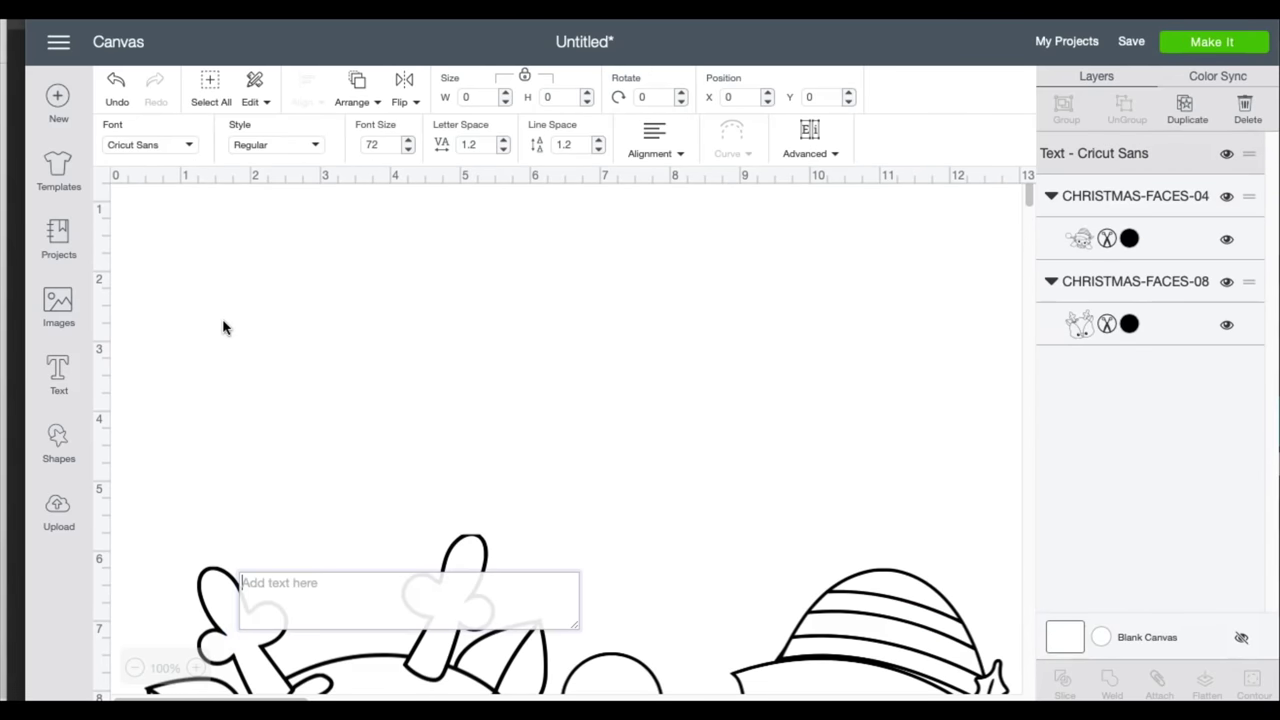
text(Pl)
text(ERCE)
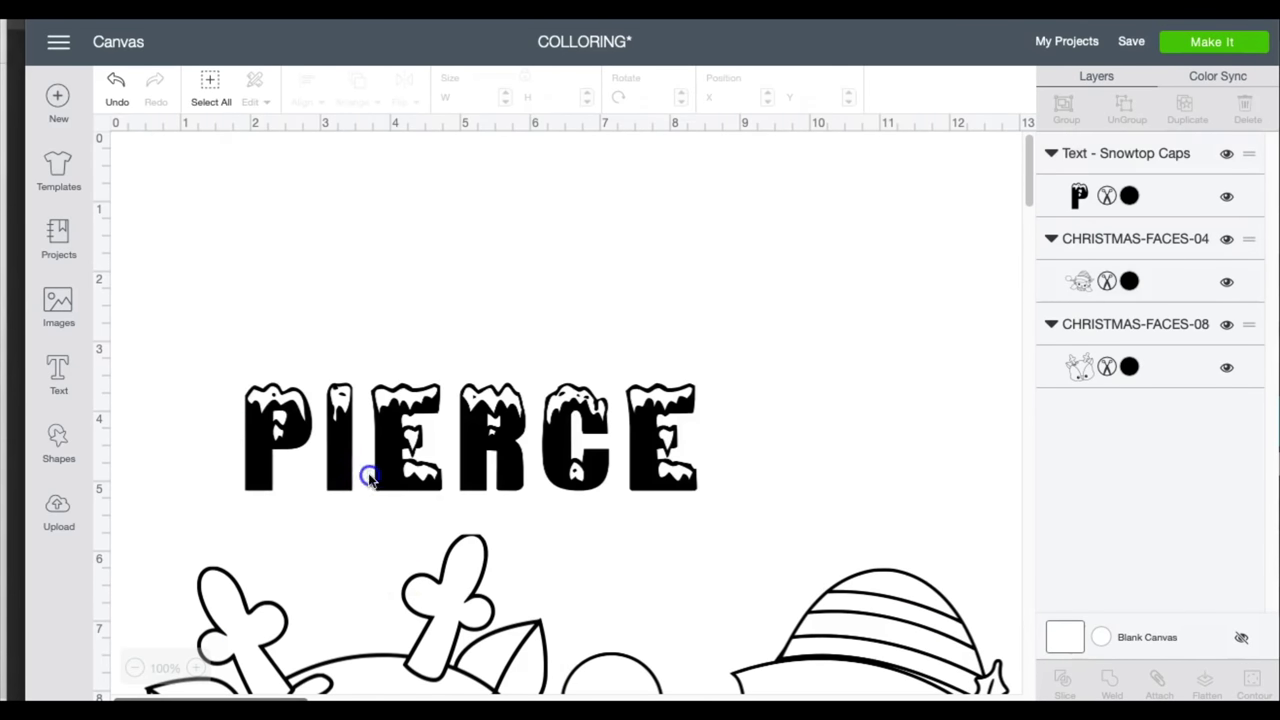
drag(369, 480, 280, 495)
right_click(328, 470)
click(372, 372)
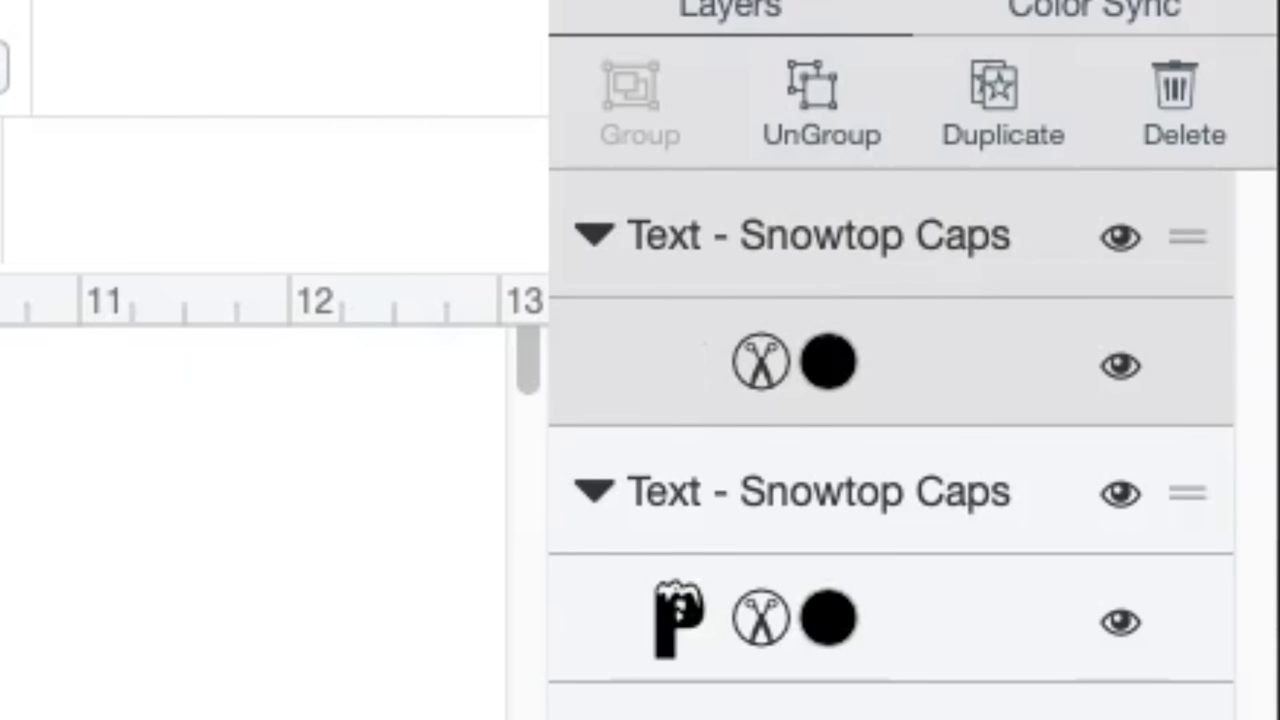
text(KALL)
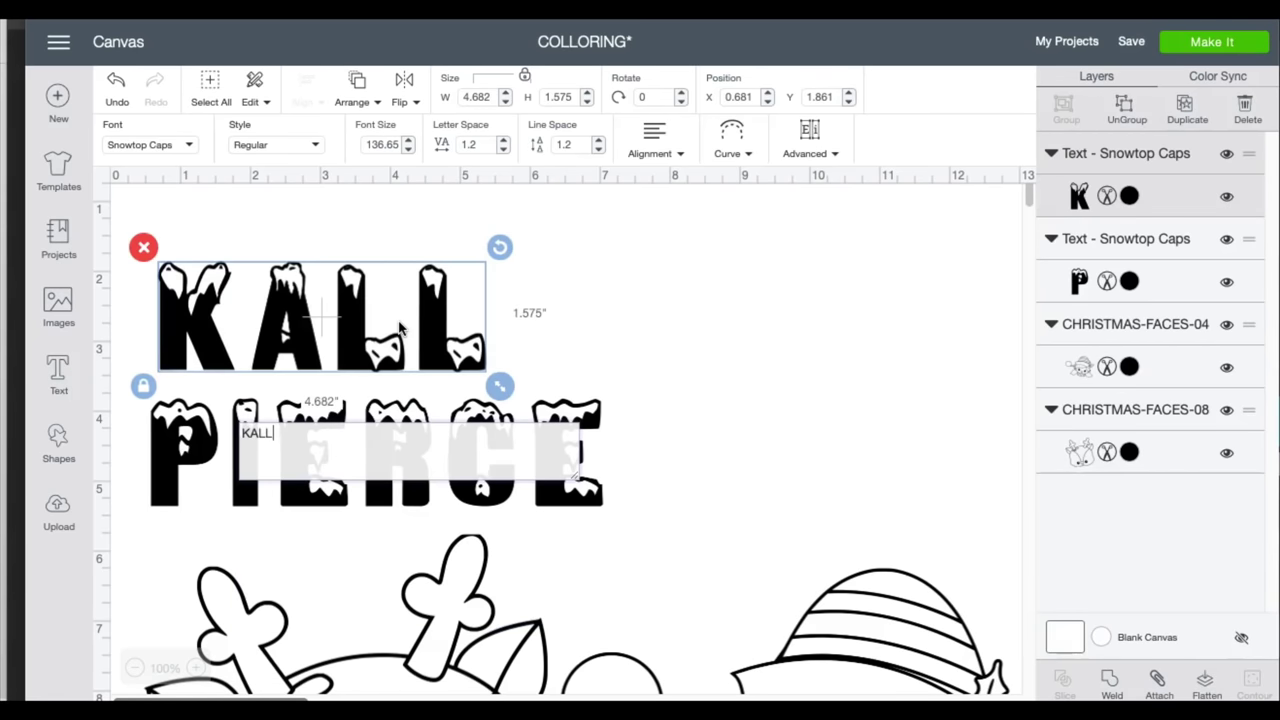
text(E)
Add a third name text box and move it above the other names.
click(760, 400)
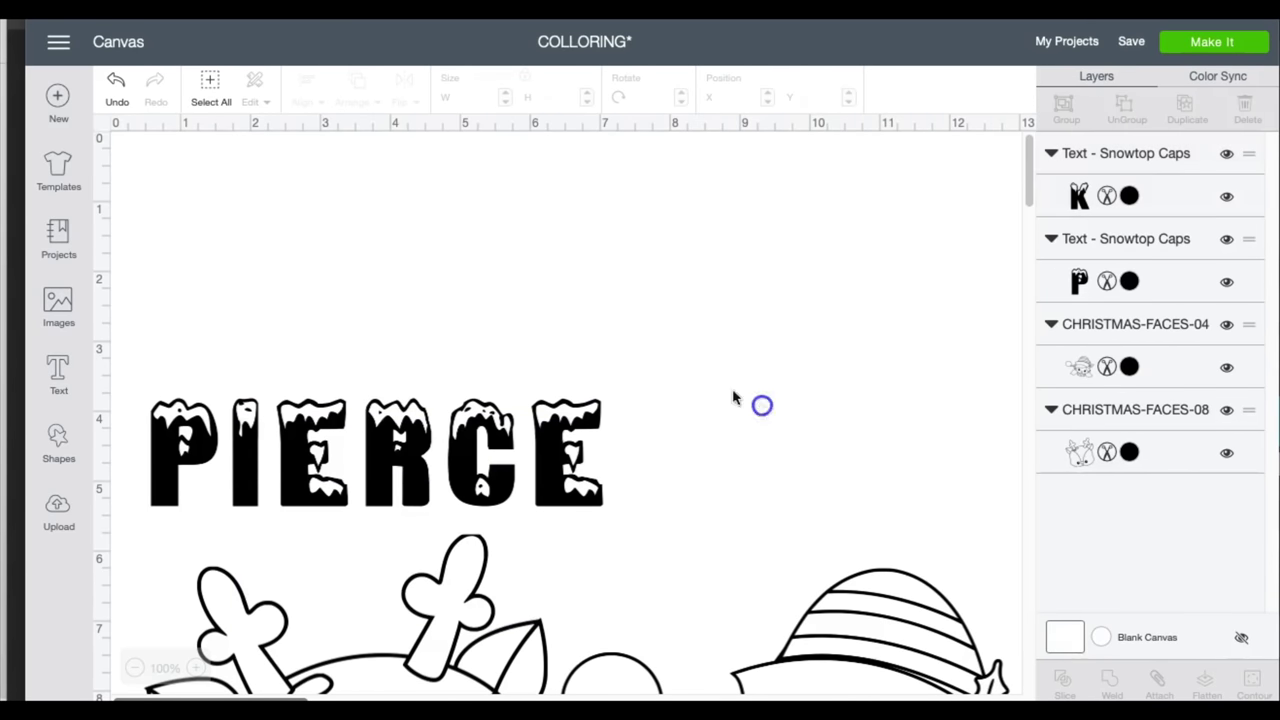
click(58, 375)
text(CYANN)
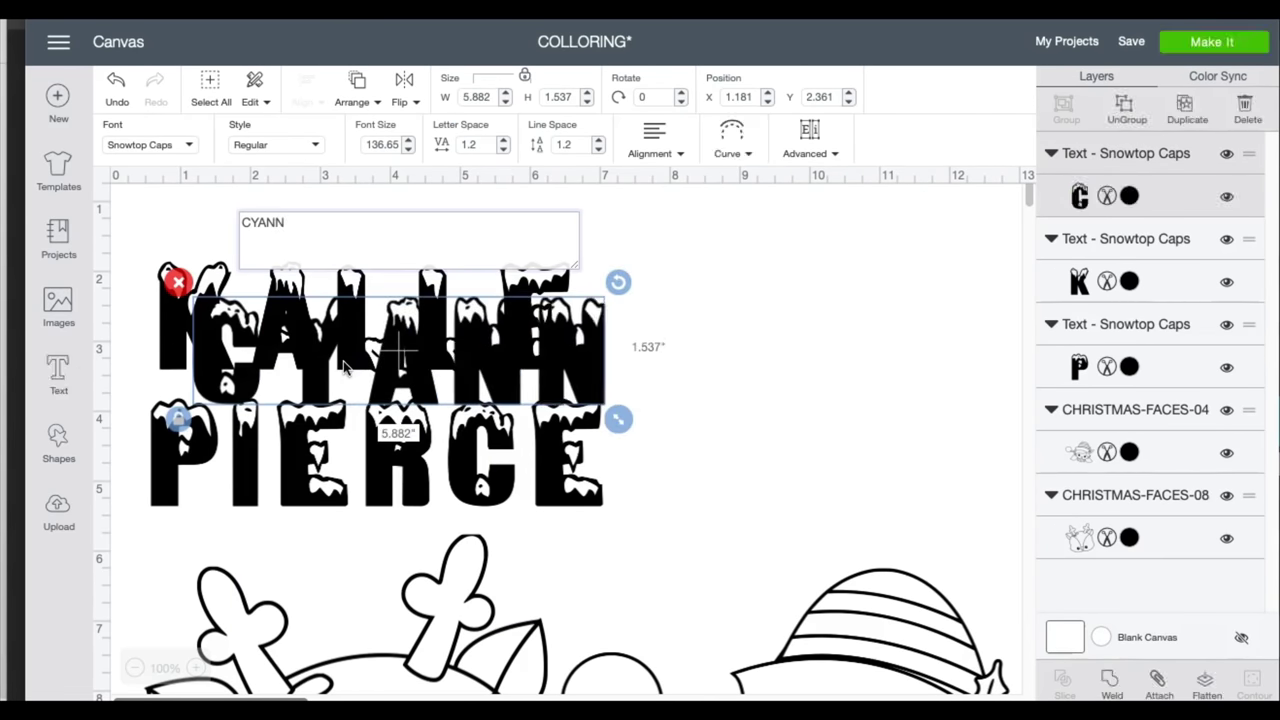
drag(428, 449, 876, 357)
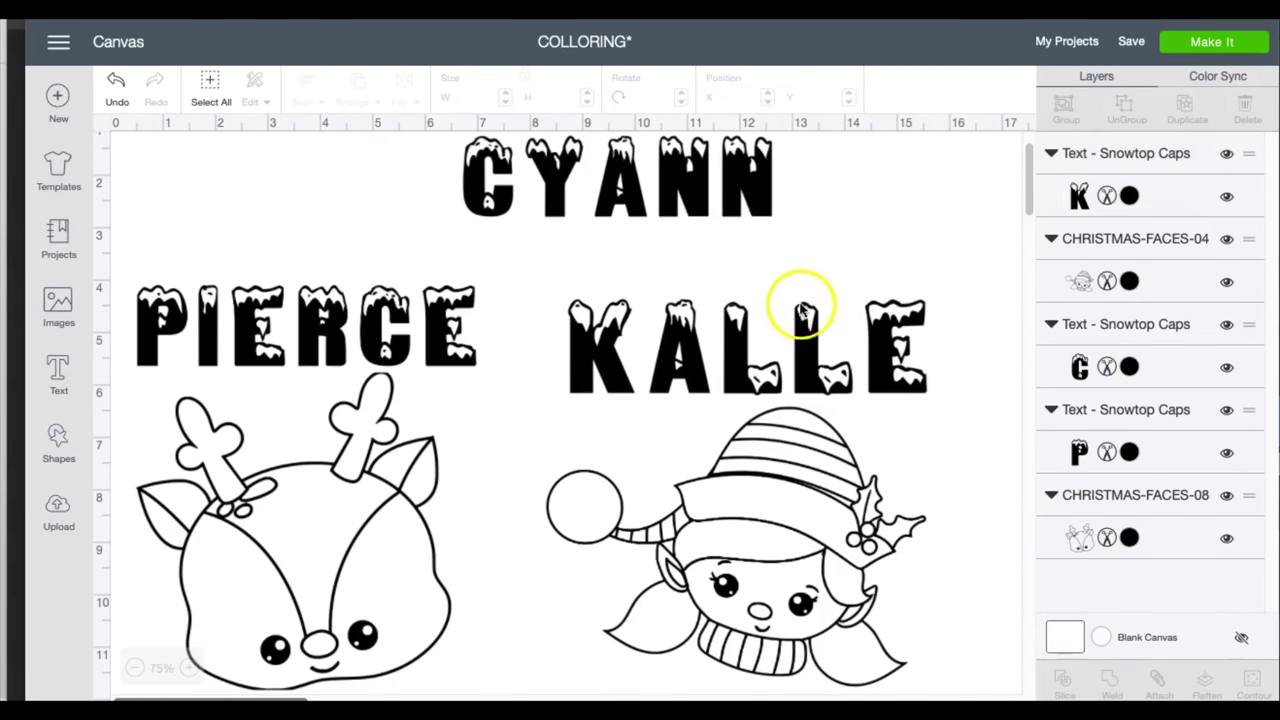
Attach the second name to the elf face and duplicate the elf.
click(1155, 678)
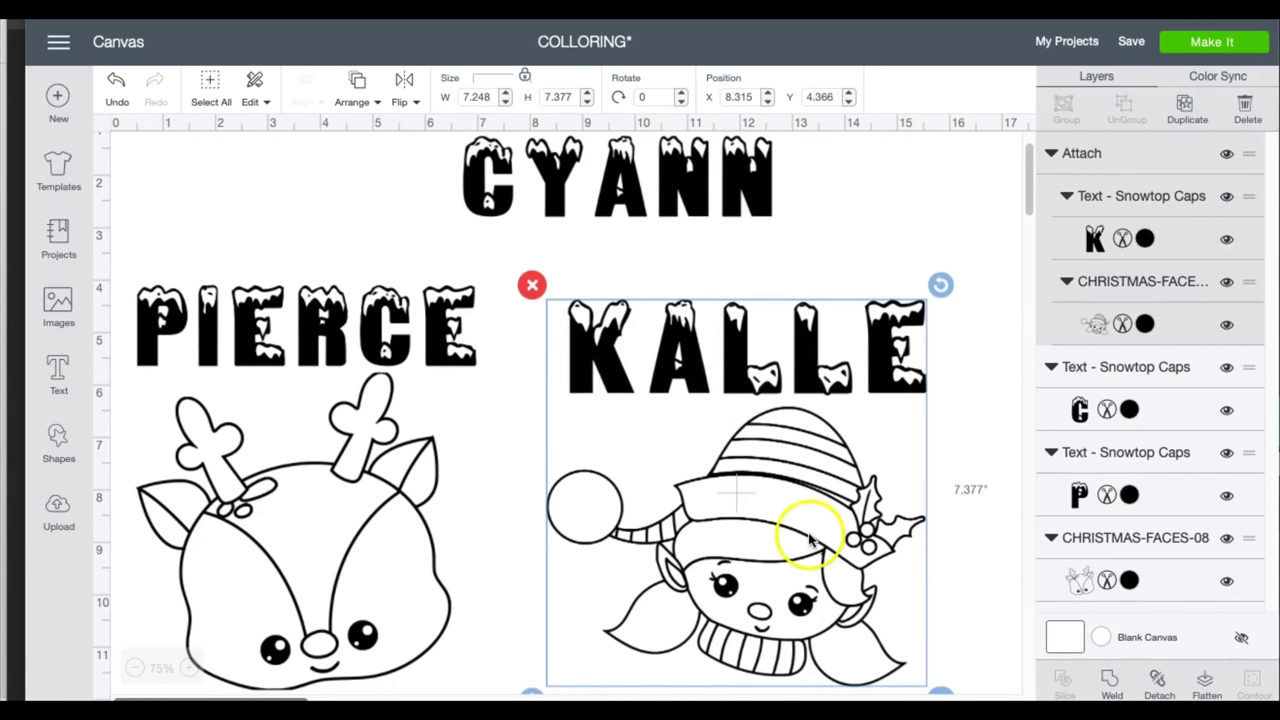
click(1210, 305)
click(1187, 108)
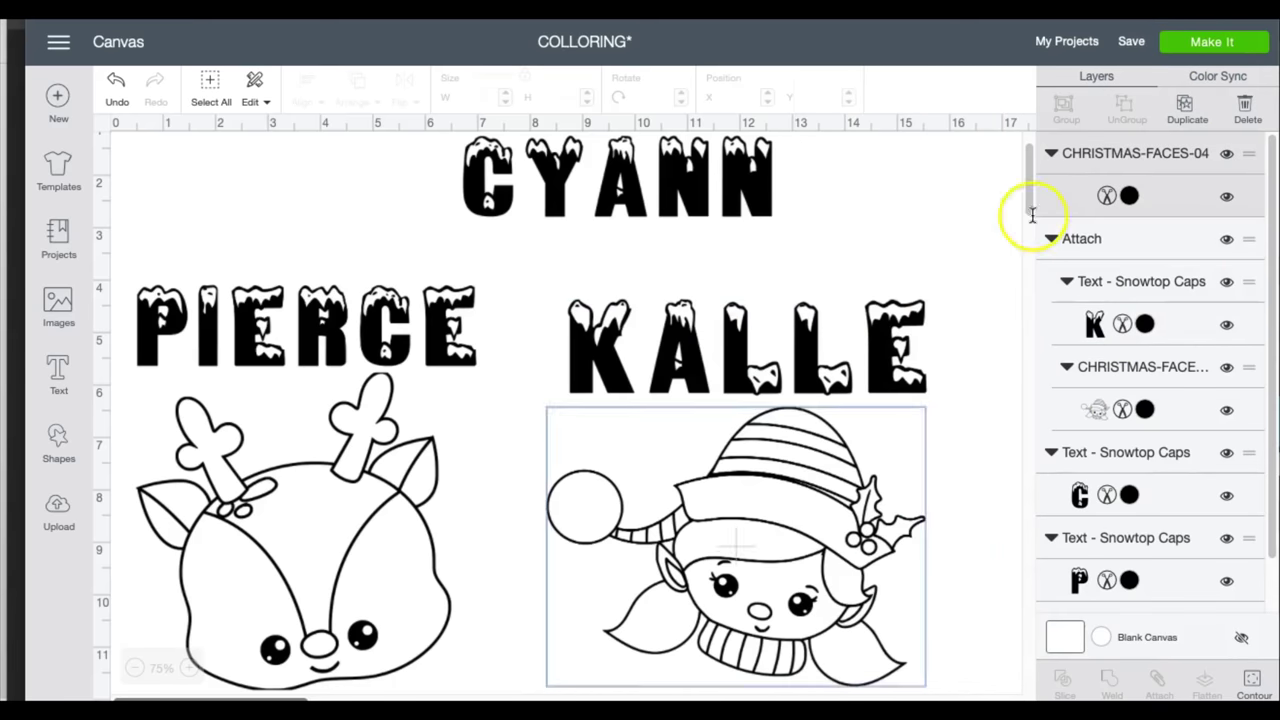
scroll(745, 428, down, 3)
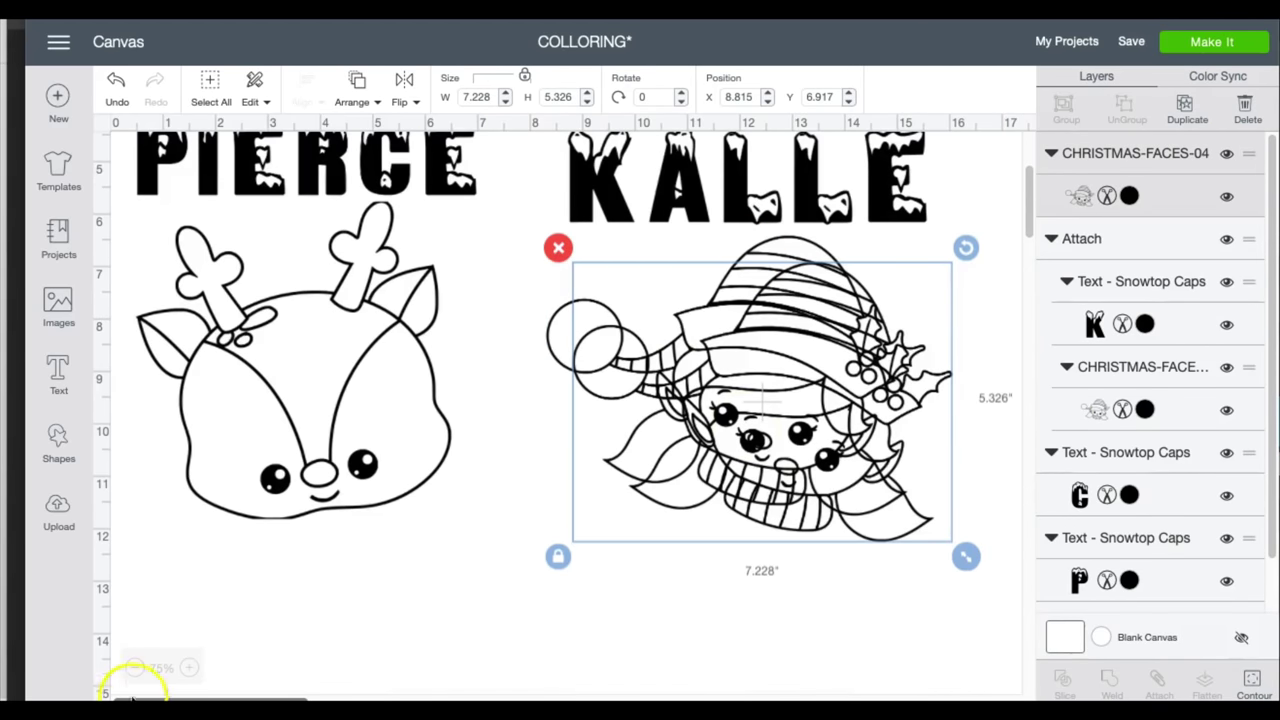
click(134, 667)
scroll(594, 437, up, 3)
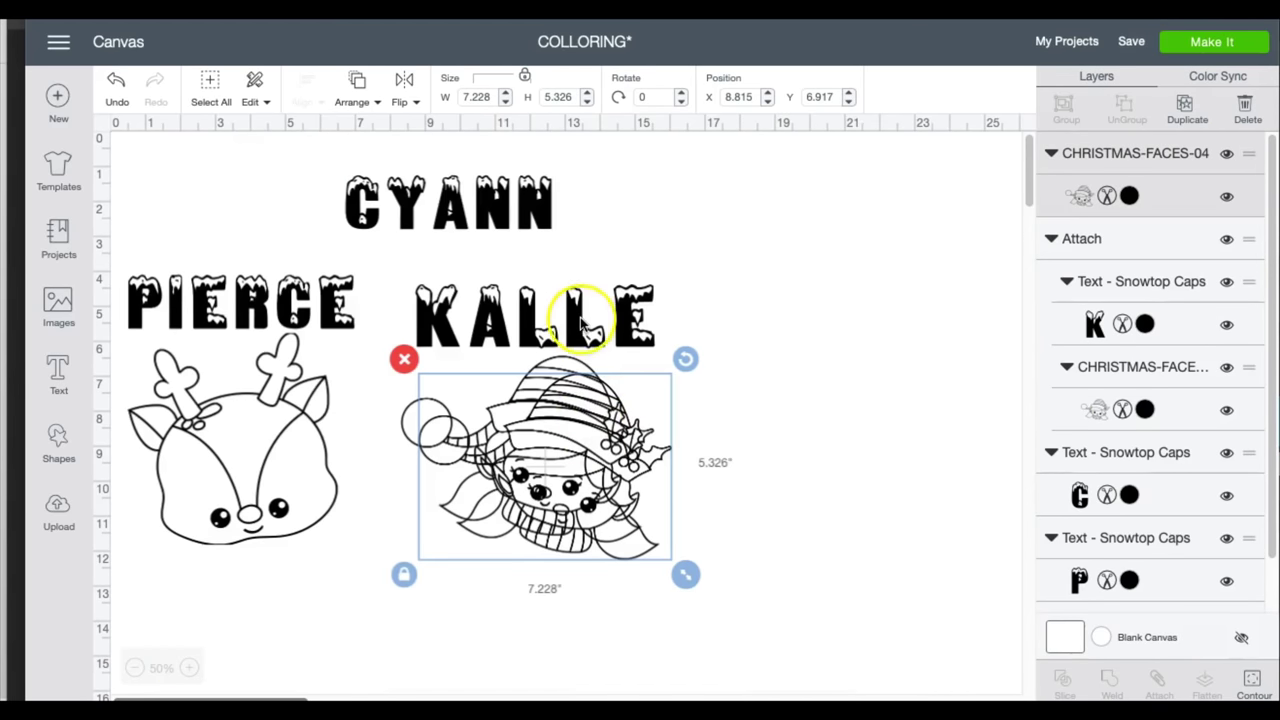
Place the elf copy and enlarged third name to the right, name centered above copy.
drag(517, 200, 837, 260)
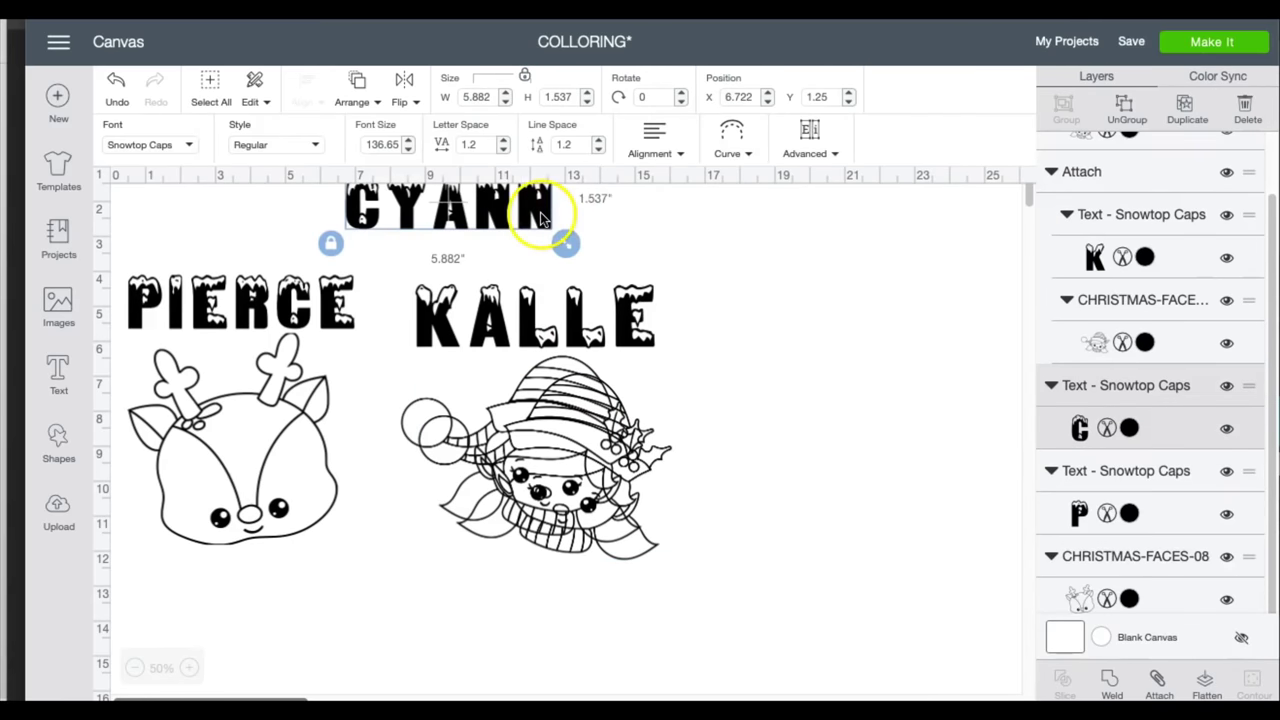
drag(540, 218, 892, 323)
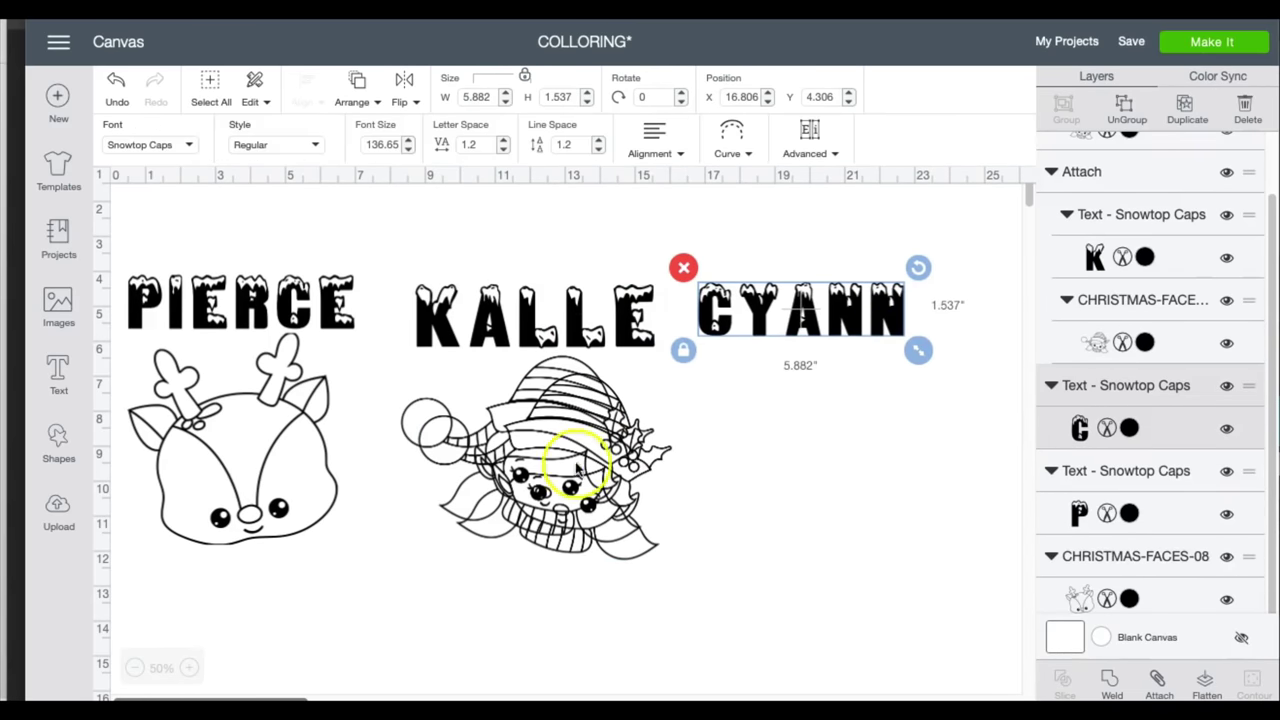
drag(578, 468, 853, 477)
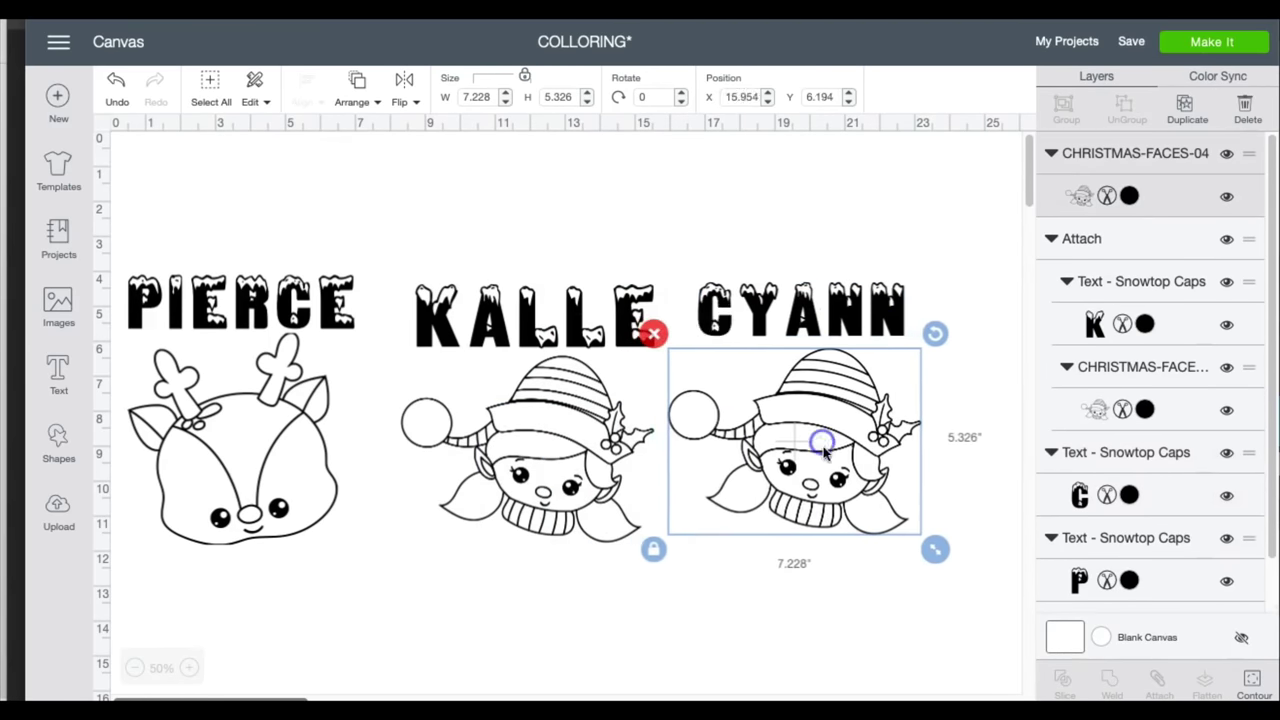
mouse_move(858, 333)
mouse_down()
mouse_move(837, 330)
mouse_move(960, 365)
mouse_up()
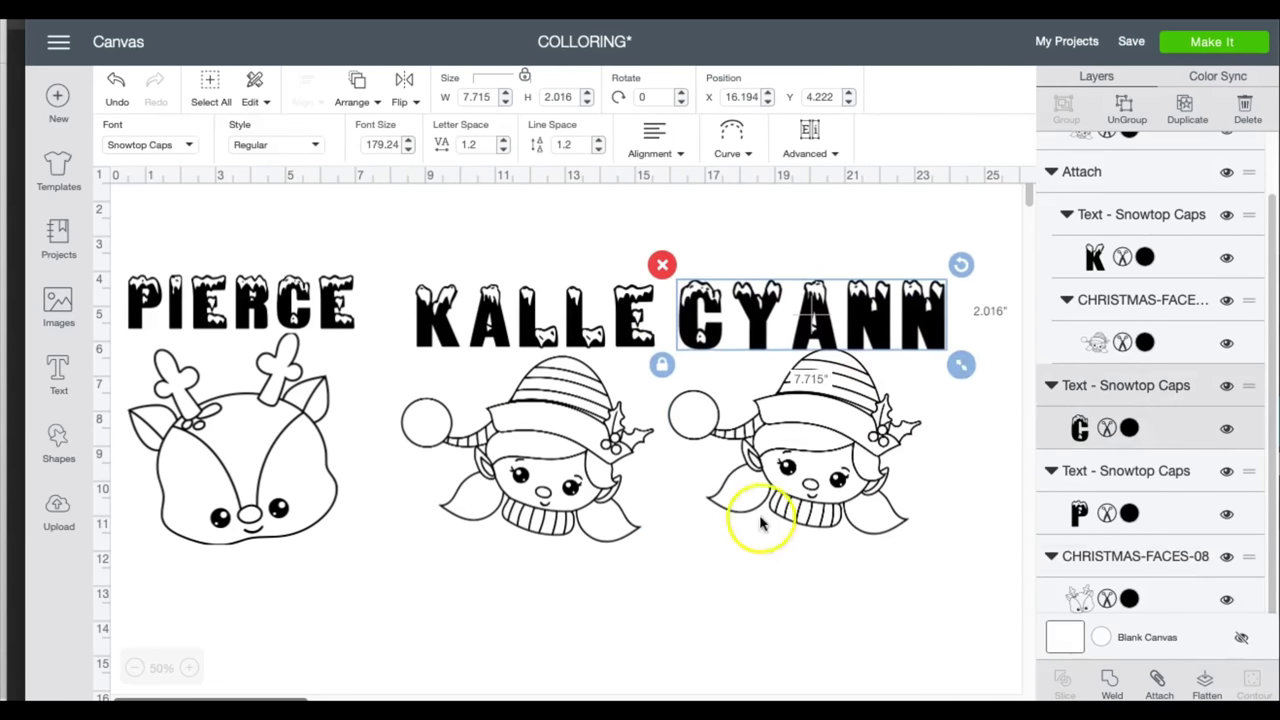
drag(762, 517, 787, 538)
drag(834, 343, 859, 362)
Attach the third name to the centered elf copy and save the project as COLORING SHIRT.
click(857, 264)
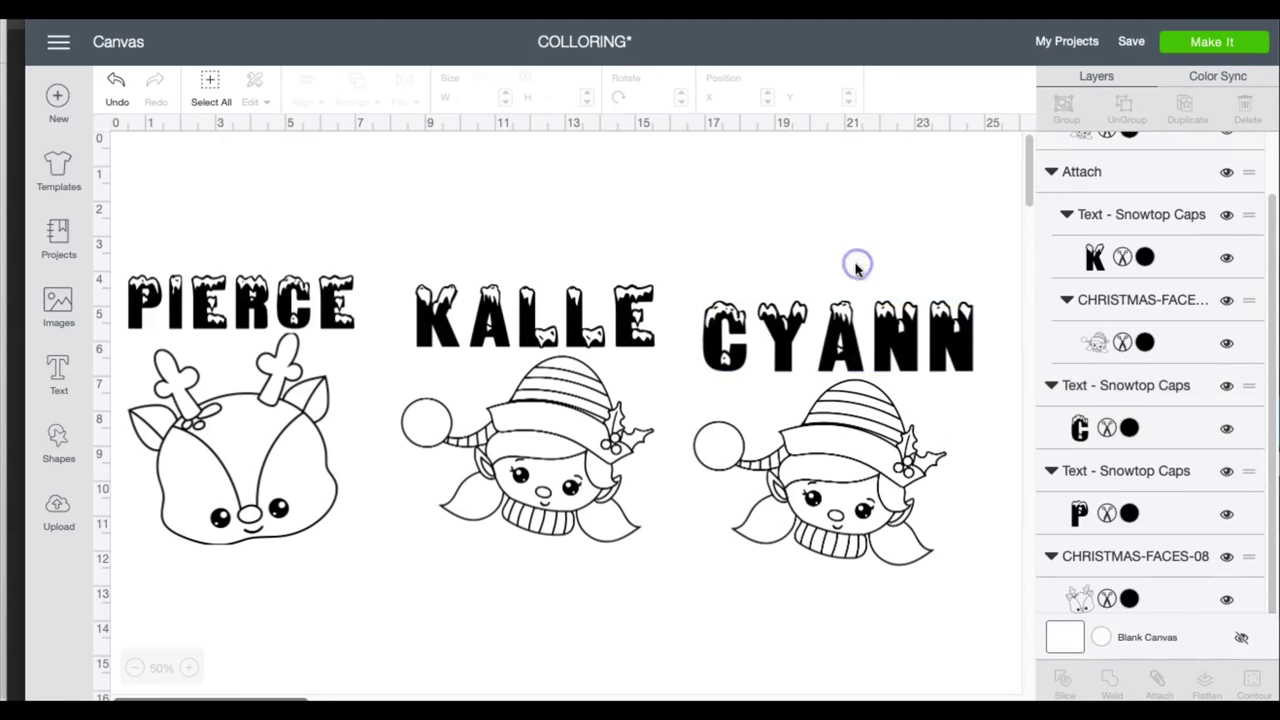
drag(846, 414, 860, 418)
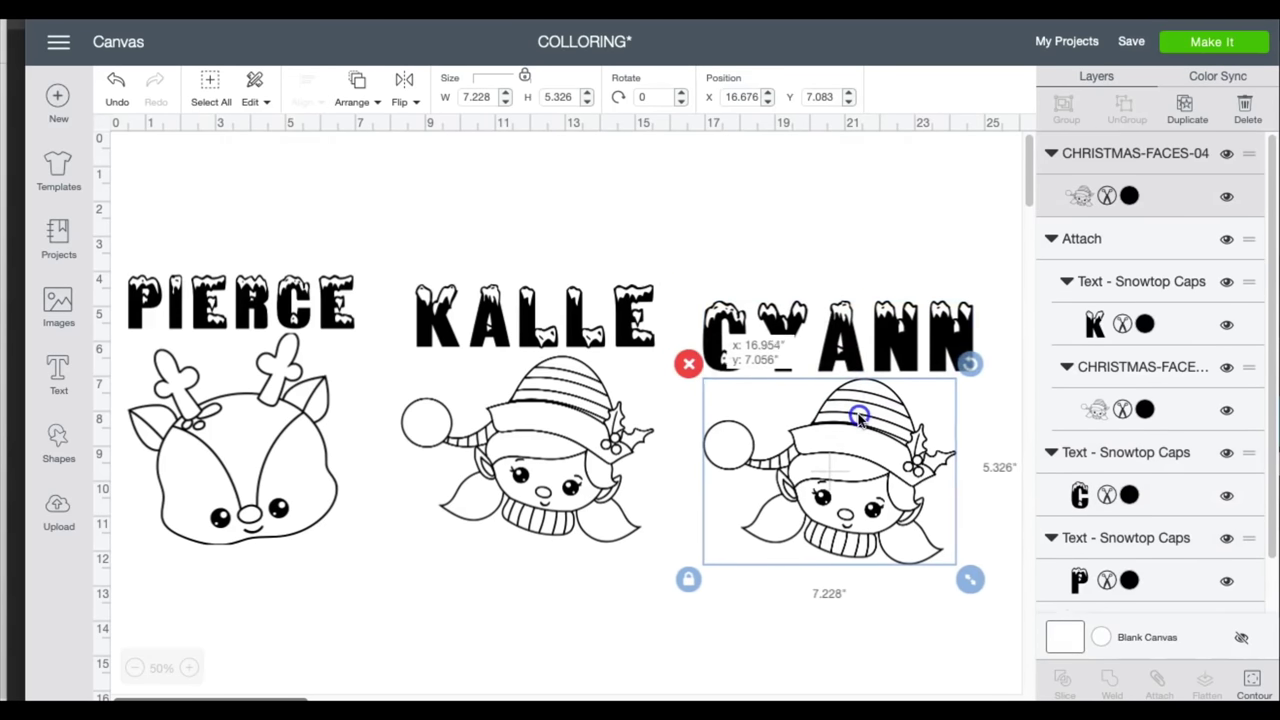
drag(820, 234, 886, 472)
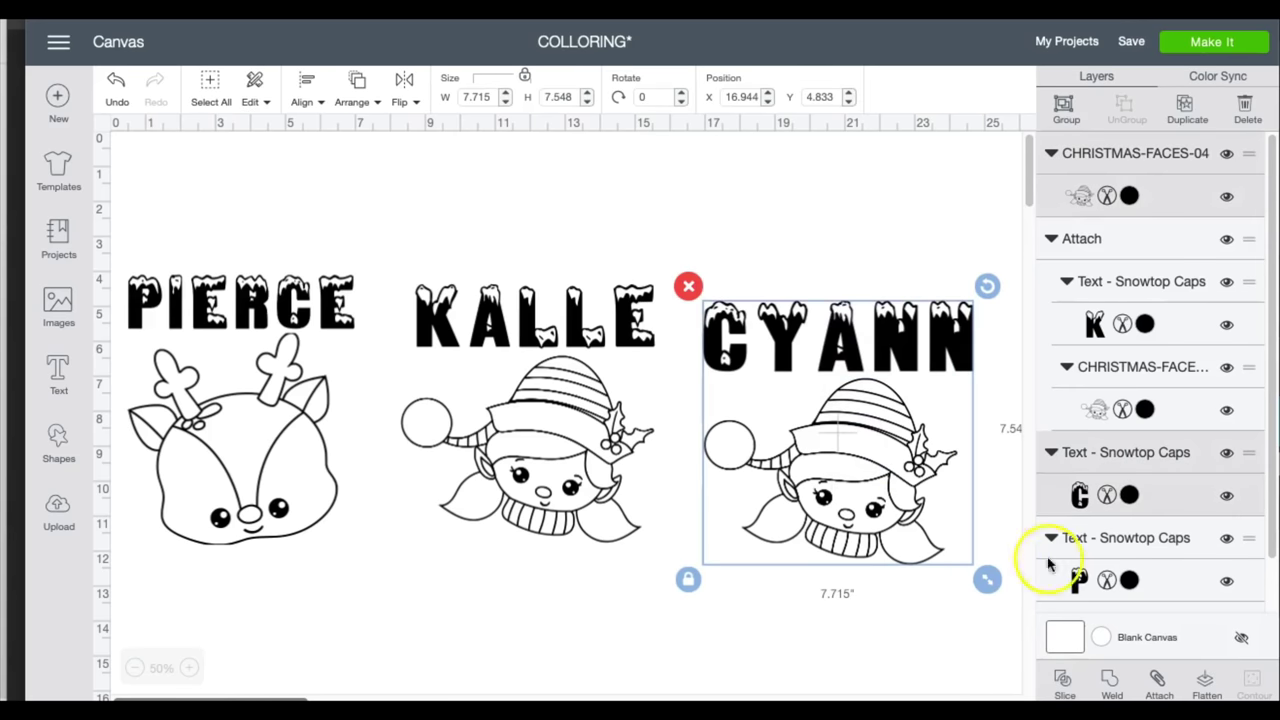
click(1160, 683)
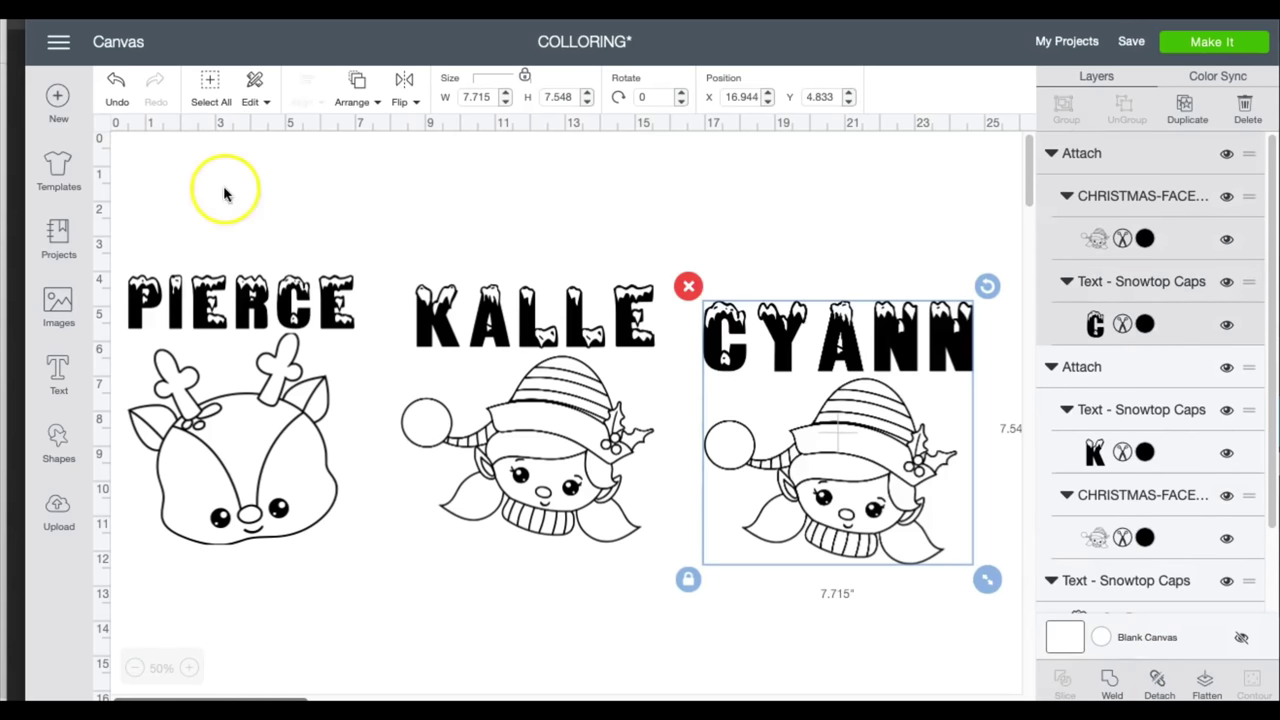
click(357, 314)
click(243, 310)
Move the three name-and-face groups into a tight side-by-side row.
click(249, 300)
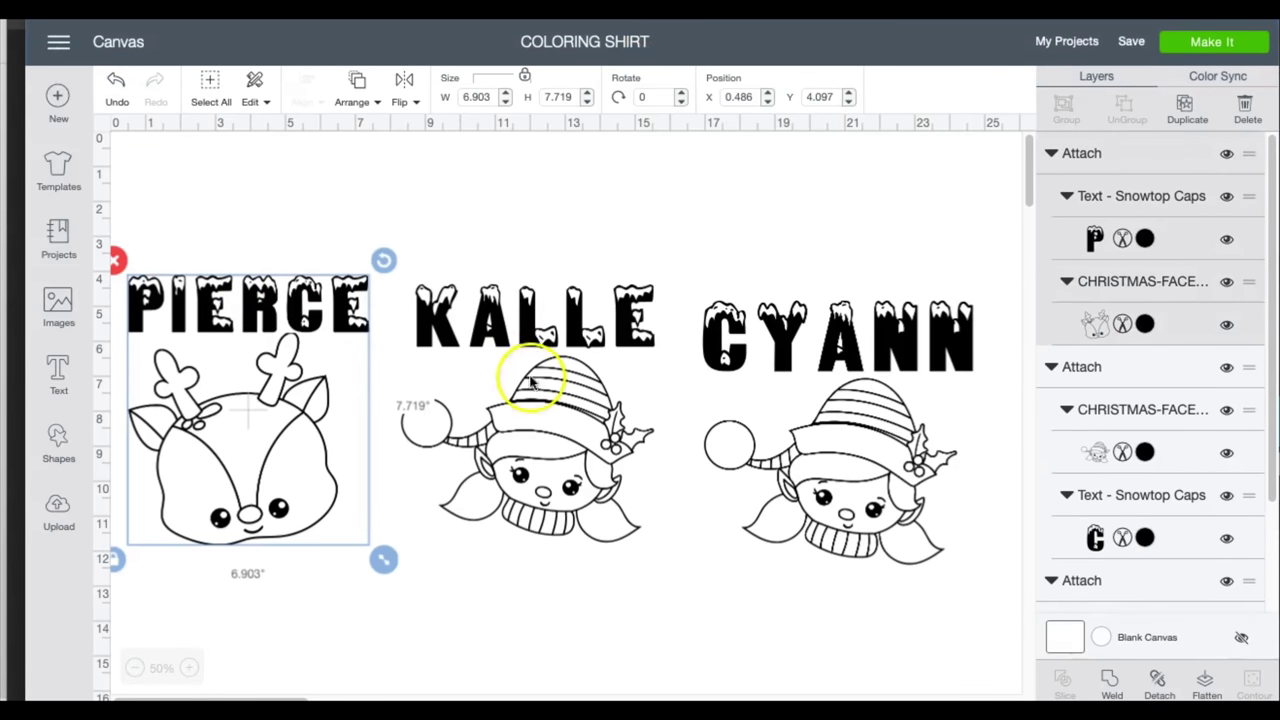
drag(528, 404, 505, 390)
click(774, 443)
drag(843, 443, 797, 419)
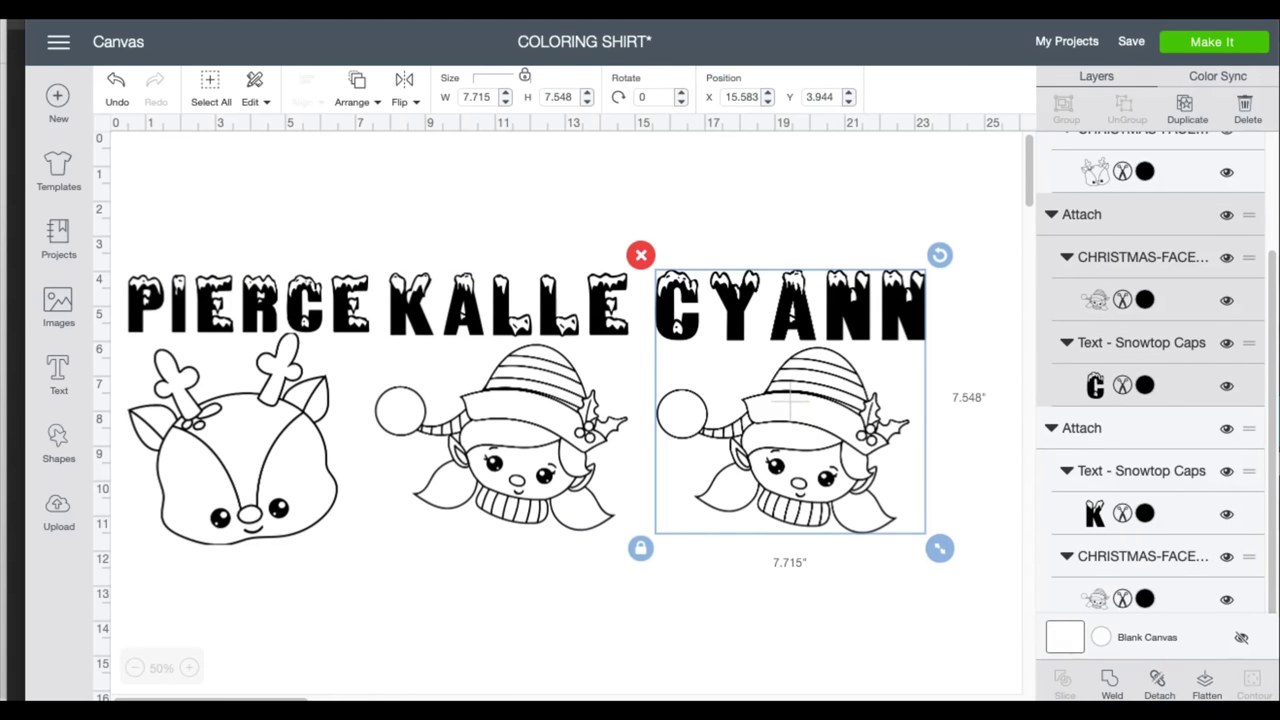
click(127, 481)
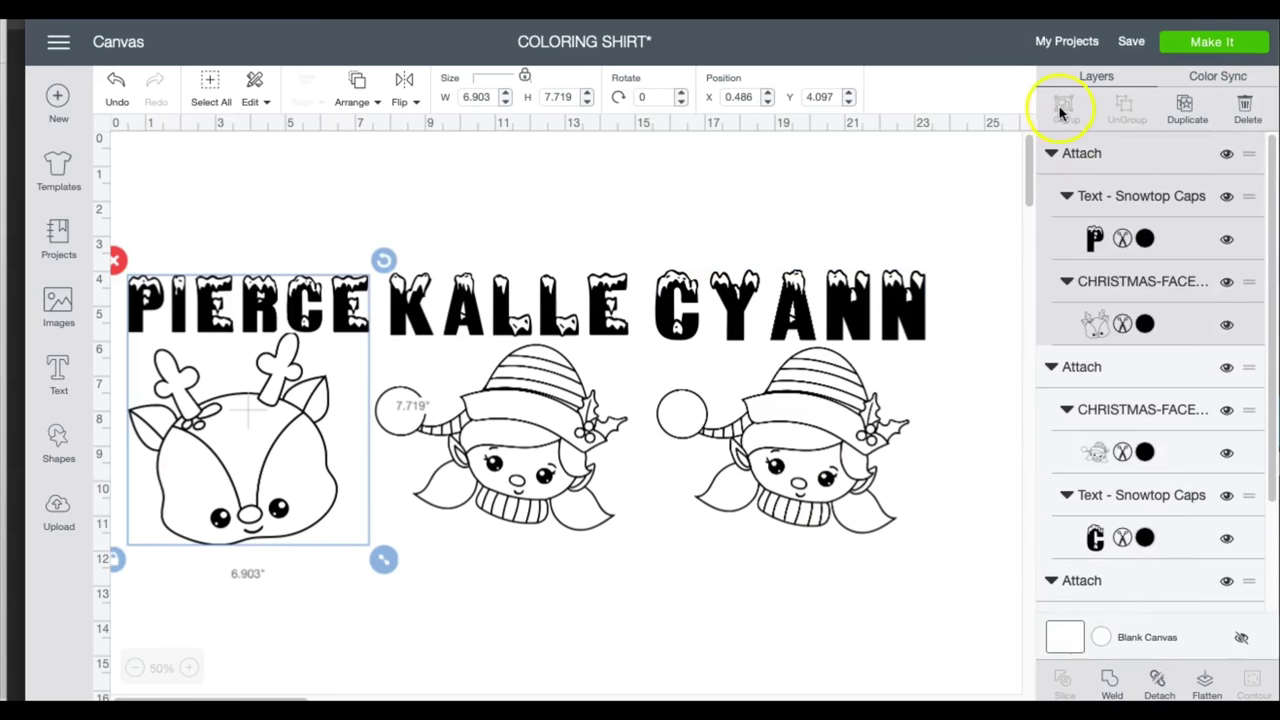
In Make It, turn on Mirror for mats 1, 2 and 3 and continue.
click(1215, 48)
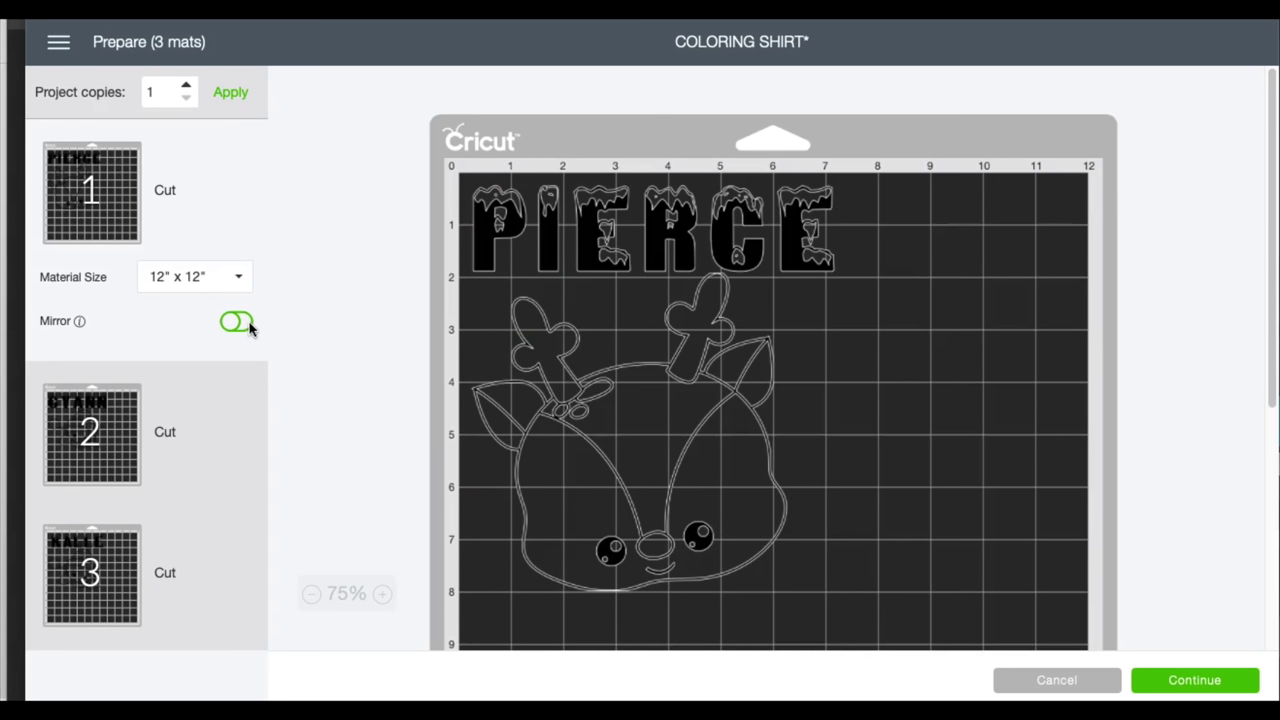
click(248, 323)
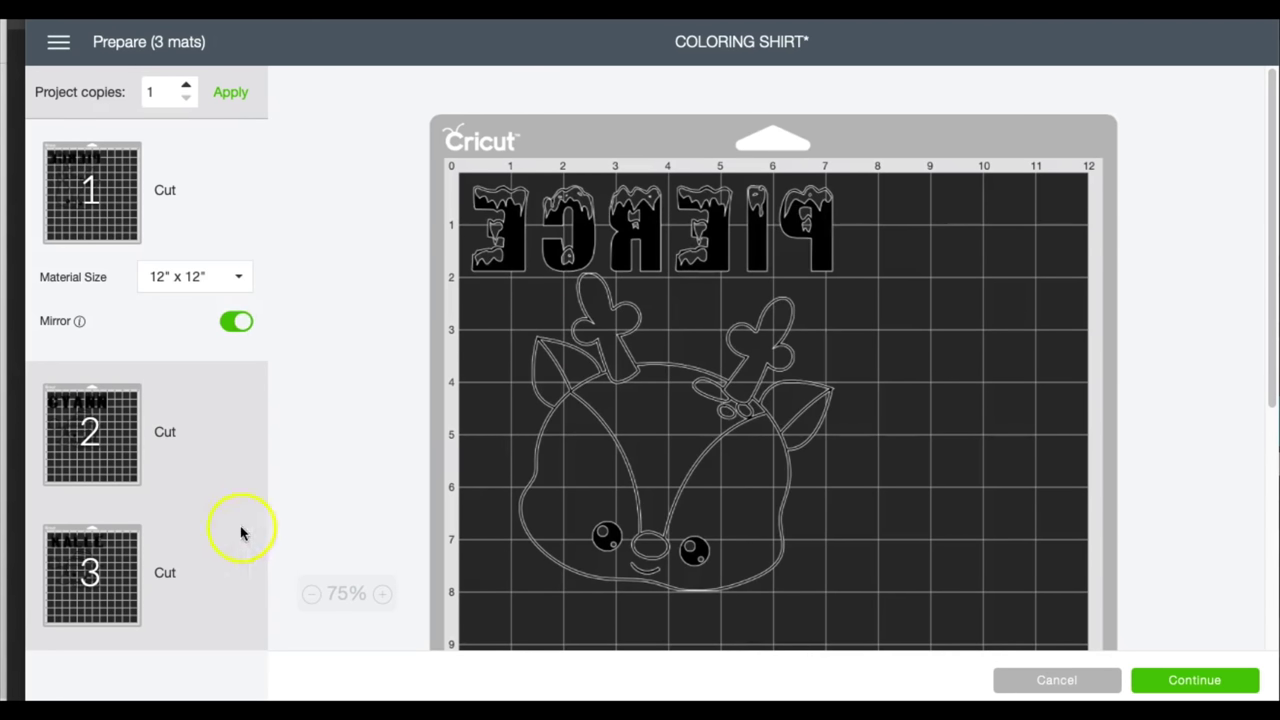
click(237, 530)
click(226, 354)
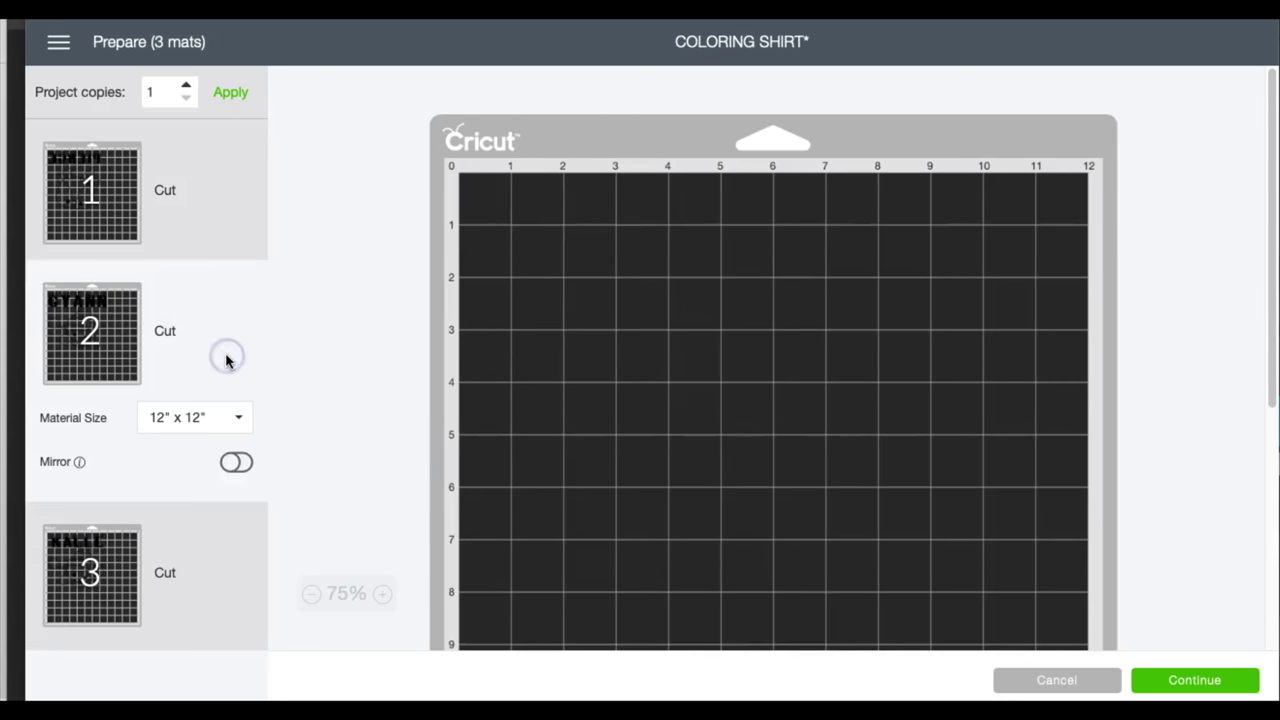
click(250, 463)
click(166, 549)
click(245, 602)
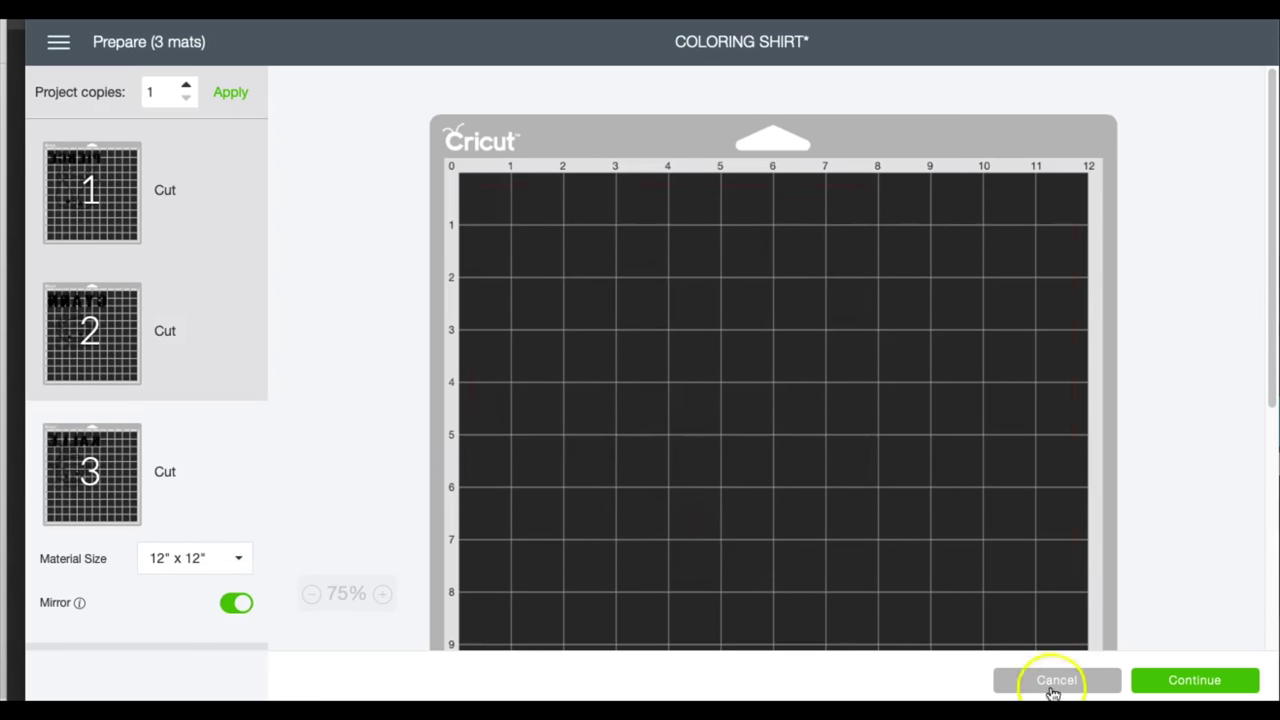
click(1187, 681)
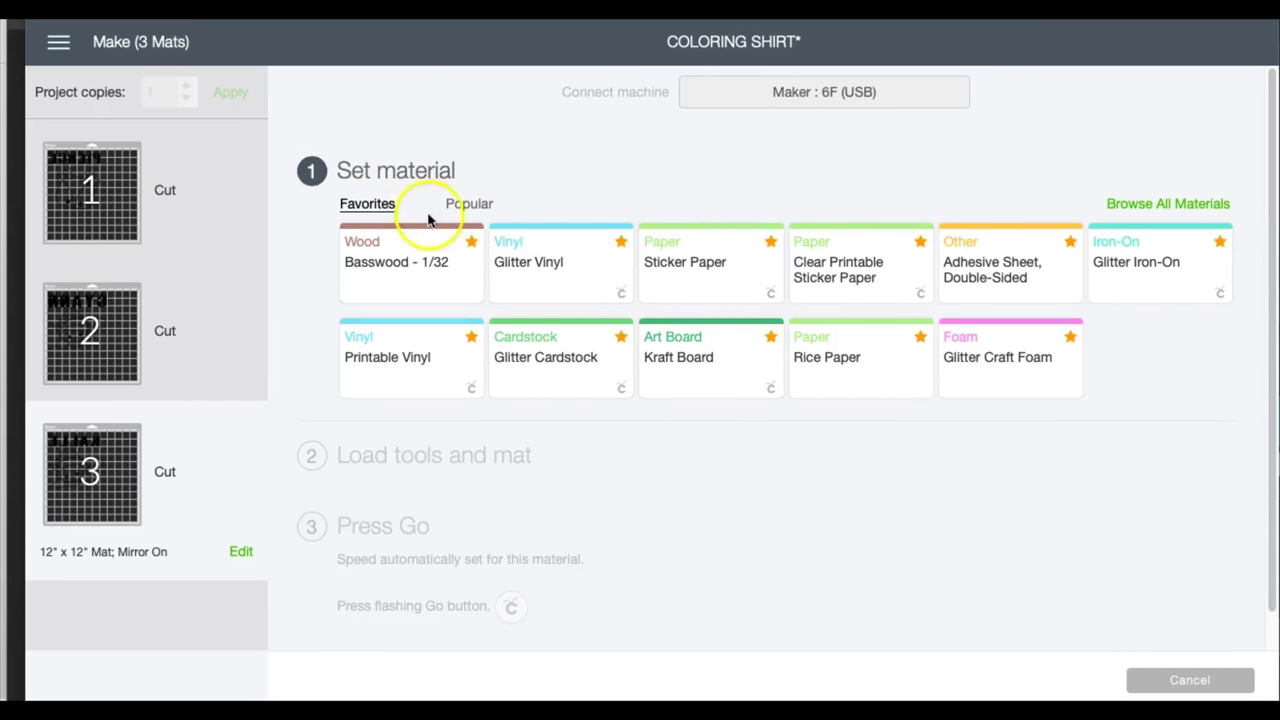
Choose Iron-On from the Popular materials as the cut material.
click(475, 202)
click(966, 262)
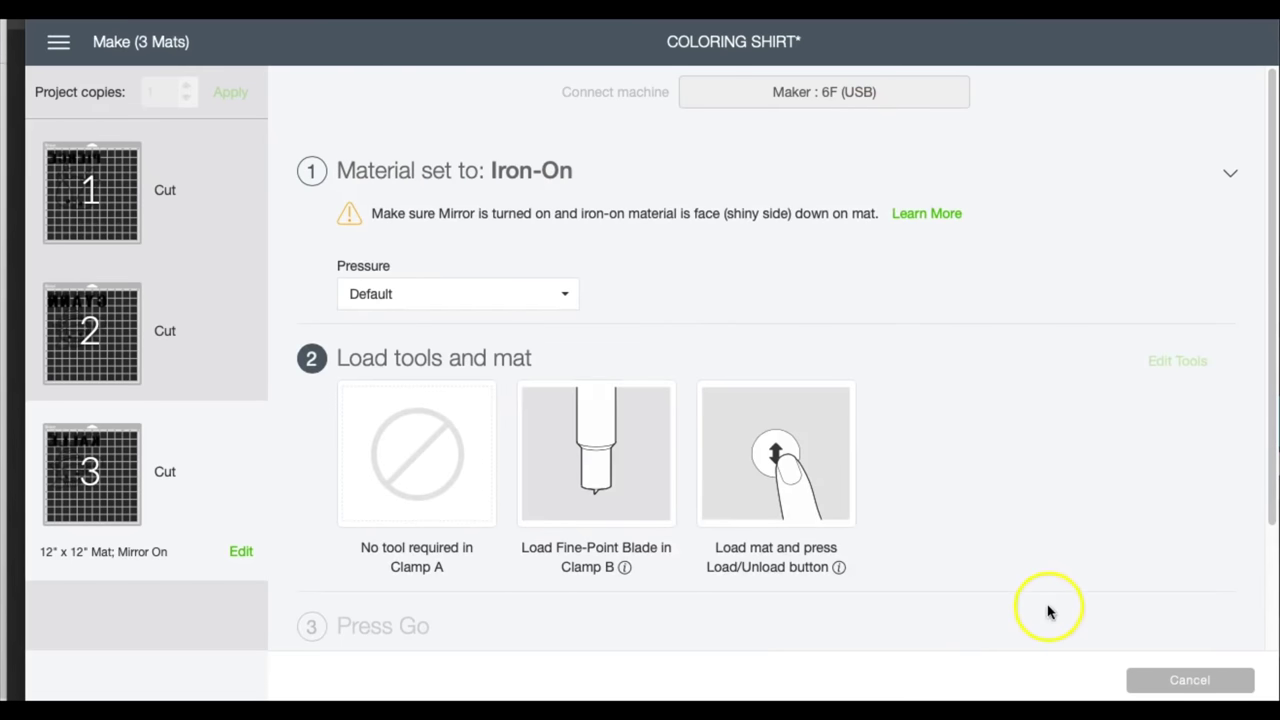
scroll(623, 434, down, 1)
scroll(634, 423, down, 1)
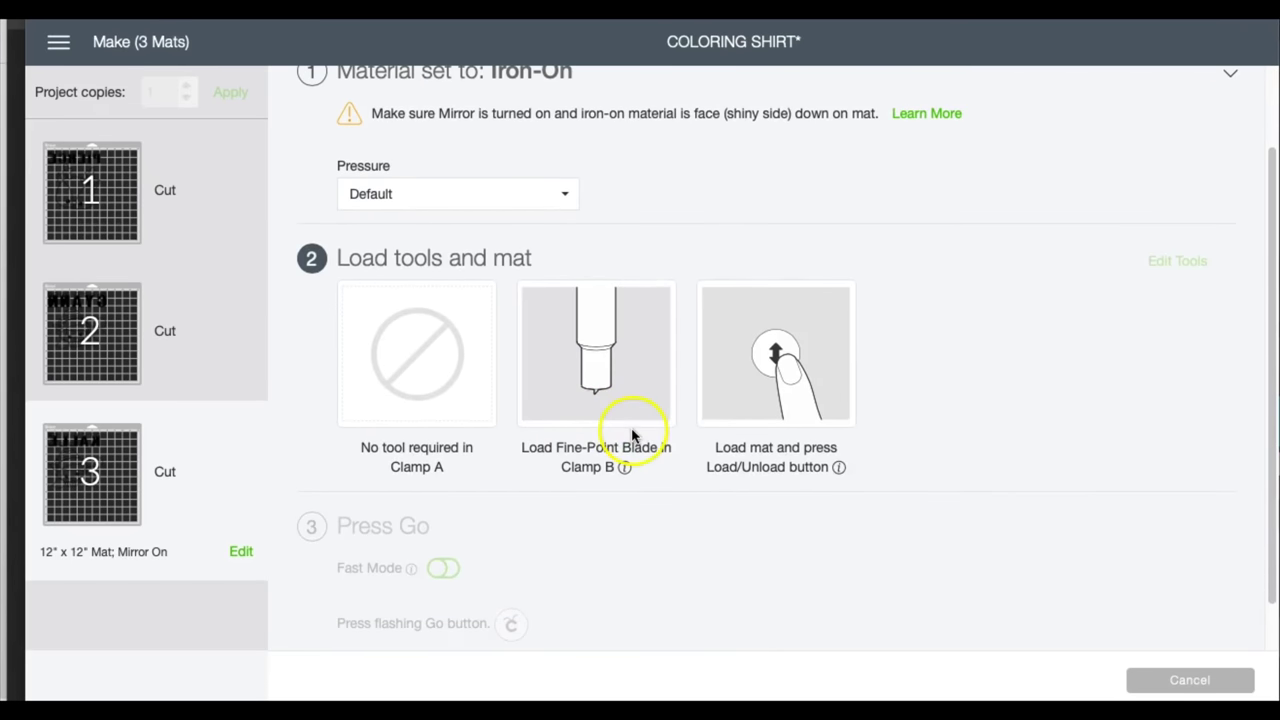